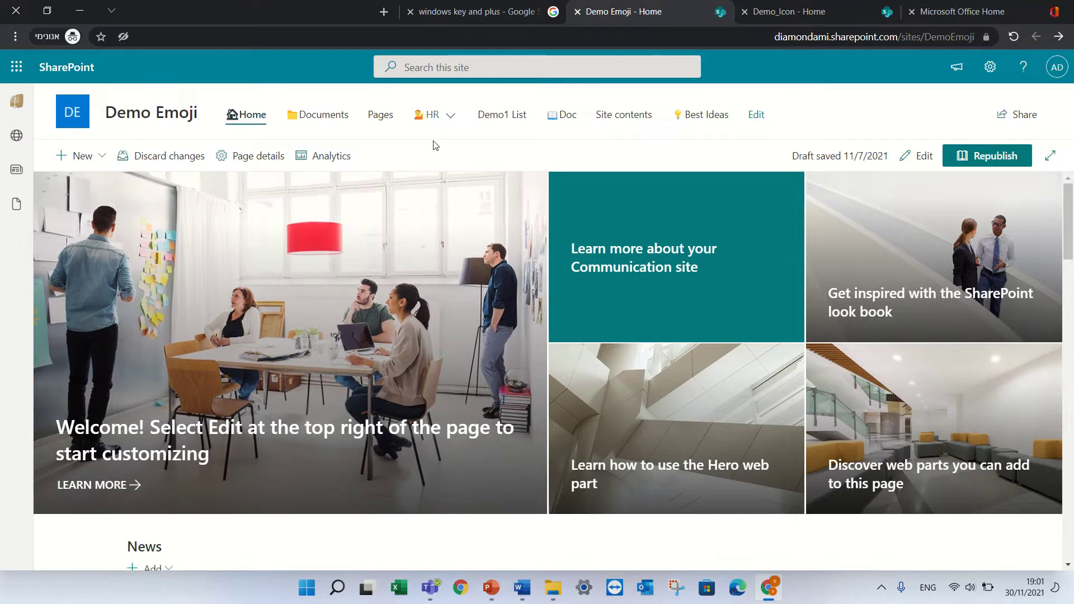
Return from the image search results to the Demo Emoji site and start editing its navigation
{"action": "mouse_move", "coordinate": [449, 118]}
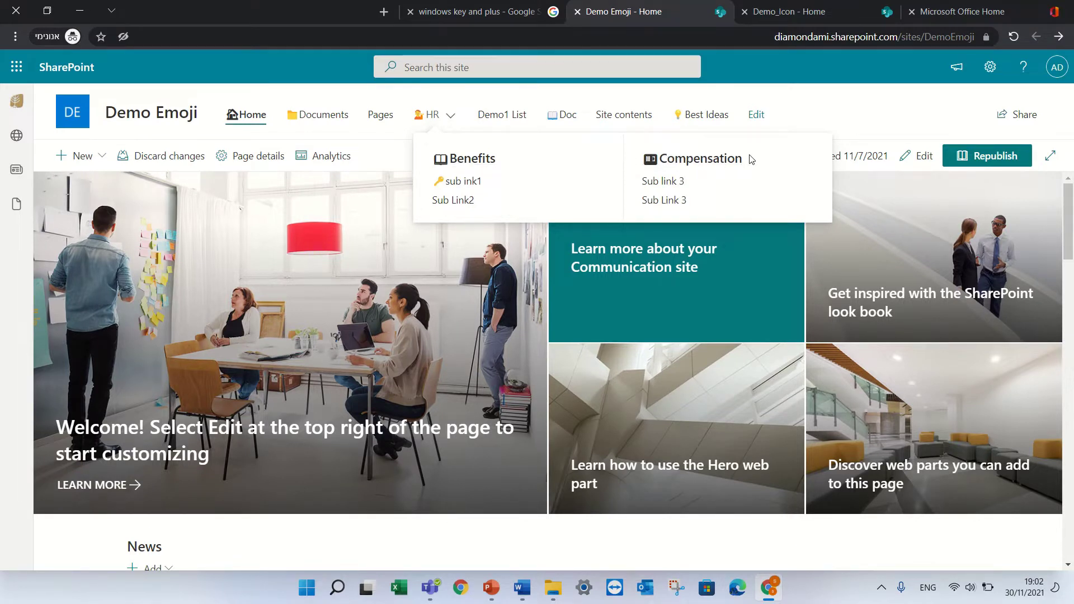
{"action": "mouse_move", "coordinate": [422, 4]}
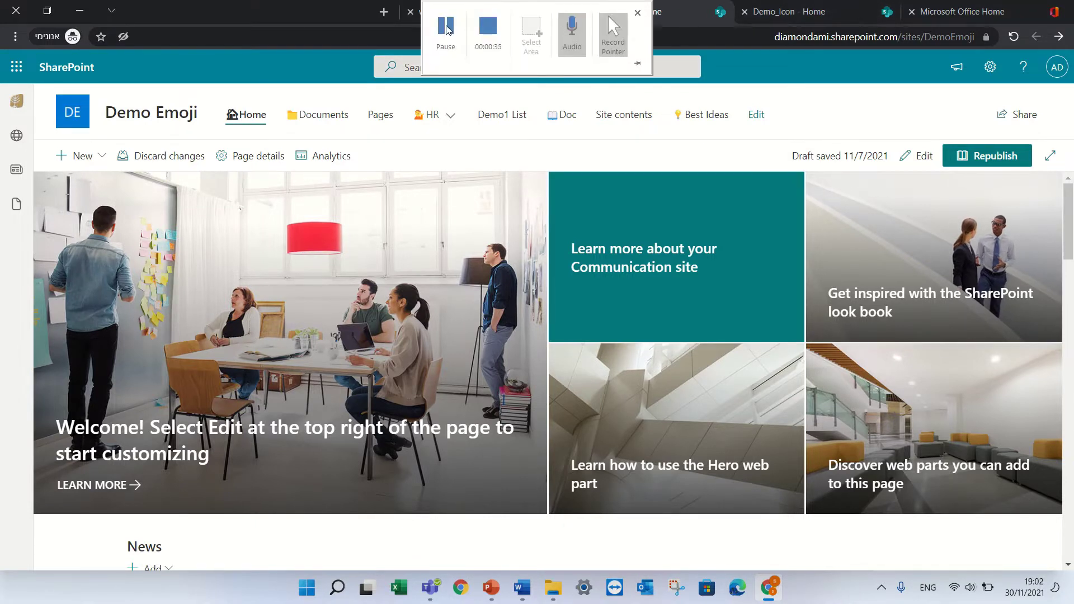
{"action": "left_click", "coordinate": [464, 12]}
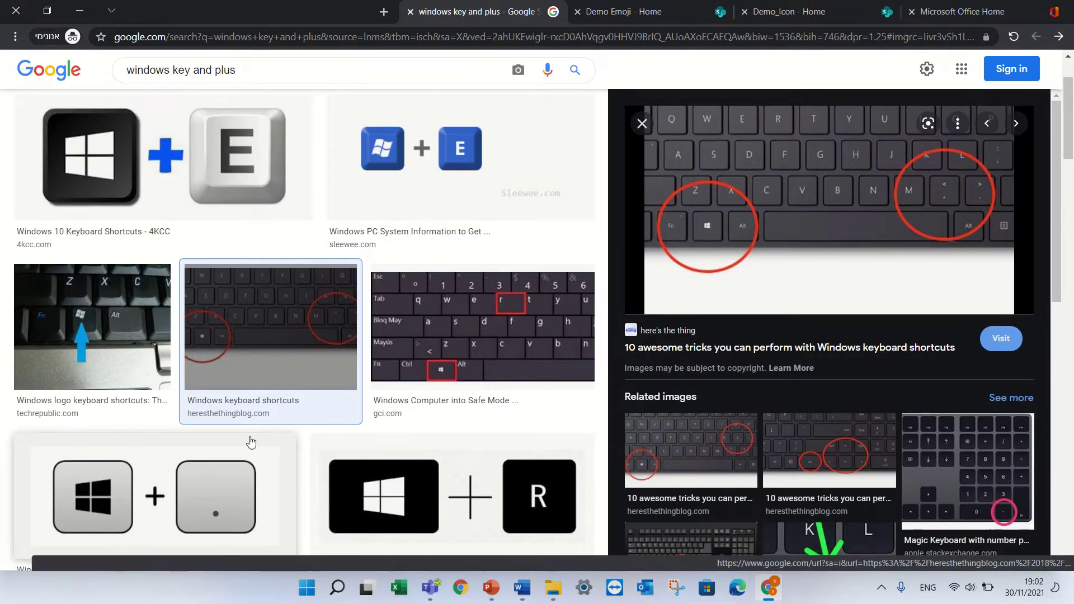
{"action": "left_click", "coordinate": [677, 11]}
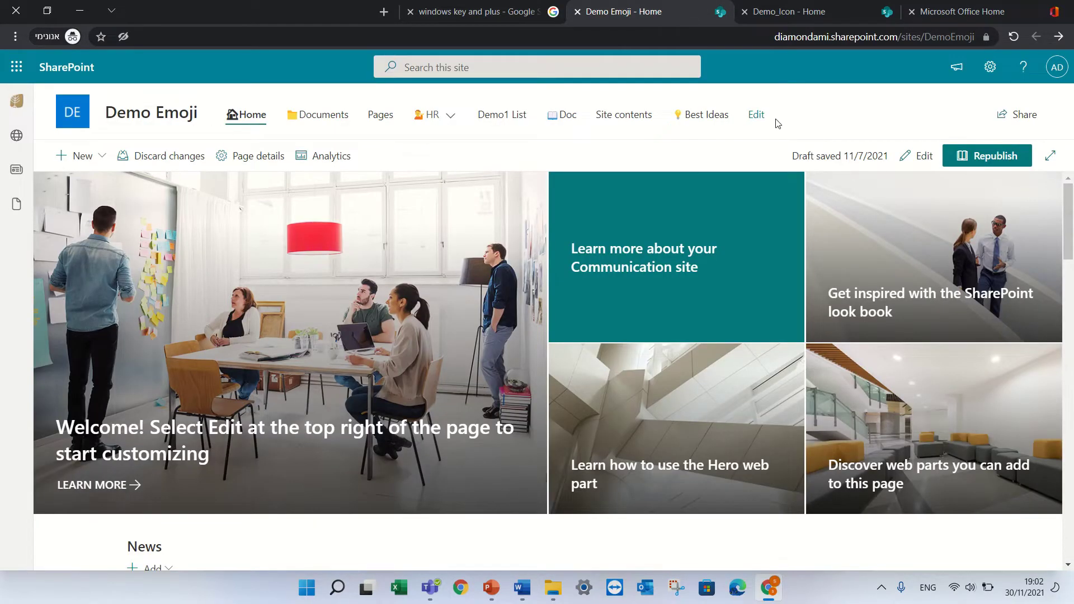
{"action": "left_click", "coordinate": [756, 115]}
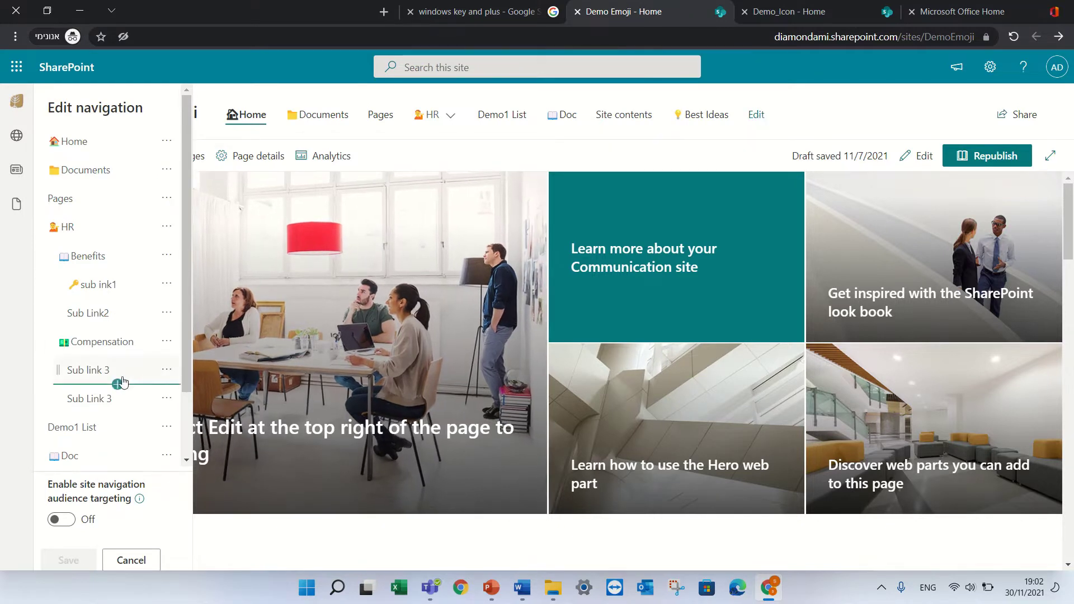
Prefix the first Sub link 3 display name under Compensation with a key emoji
{"action": "left_click", "coordinate": [160, 375]}
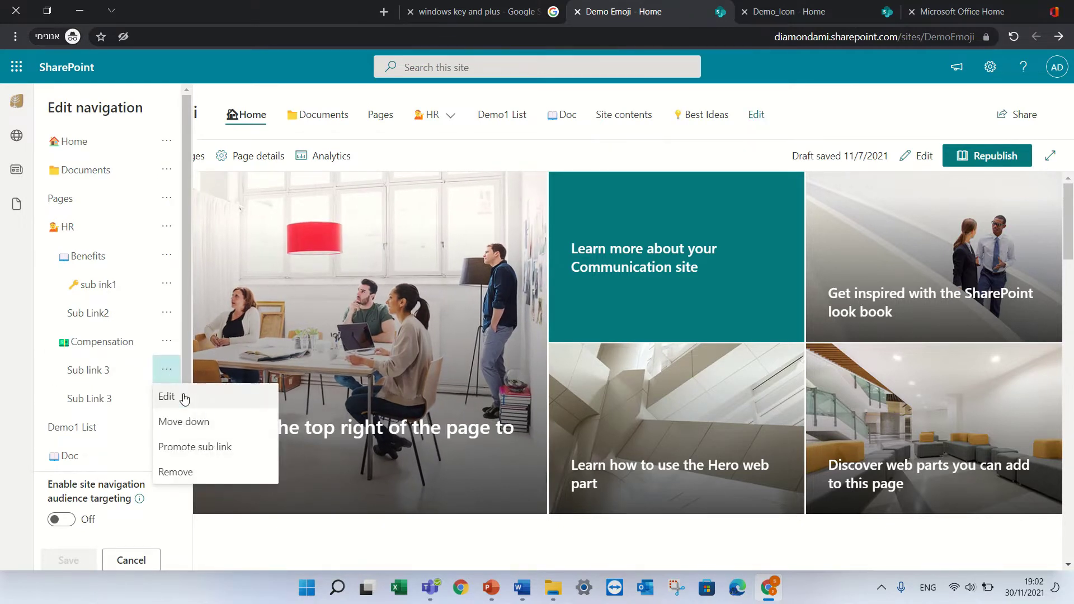
{"action": "left_click", "coordinate": [186, 398]}
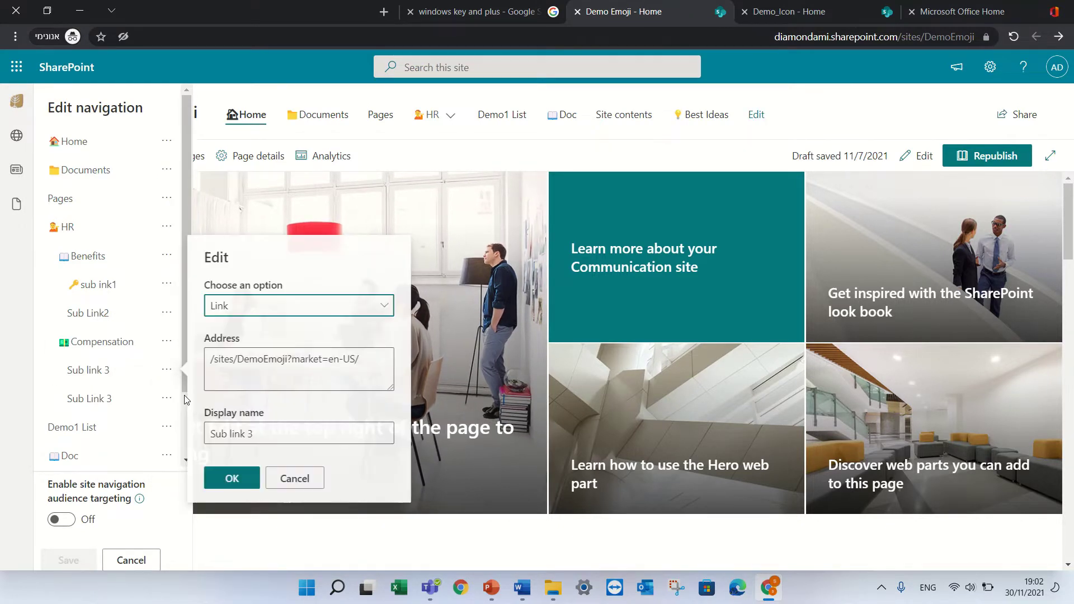
{"action": "left_click", "coordinate": [212, 435]}
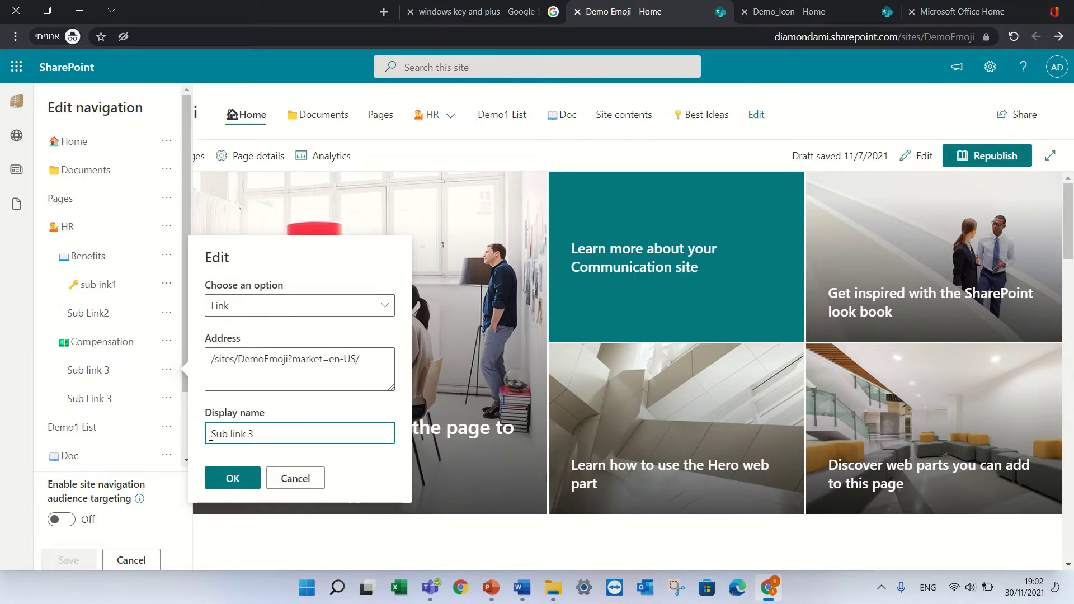
{"action": "key", "text": "super+period"}
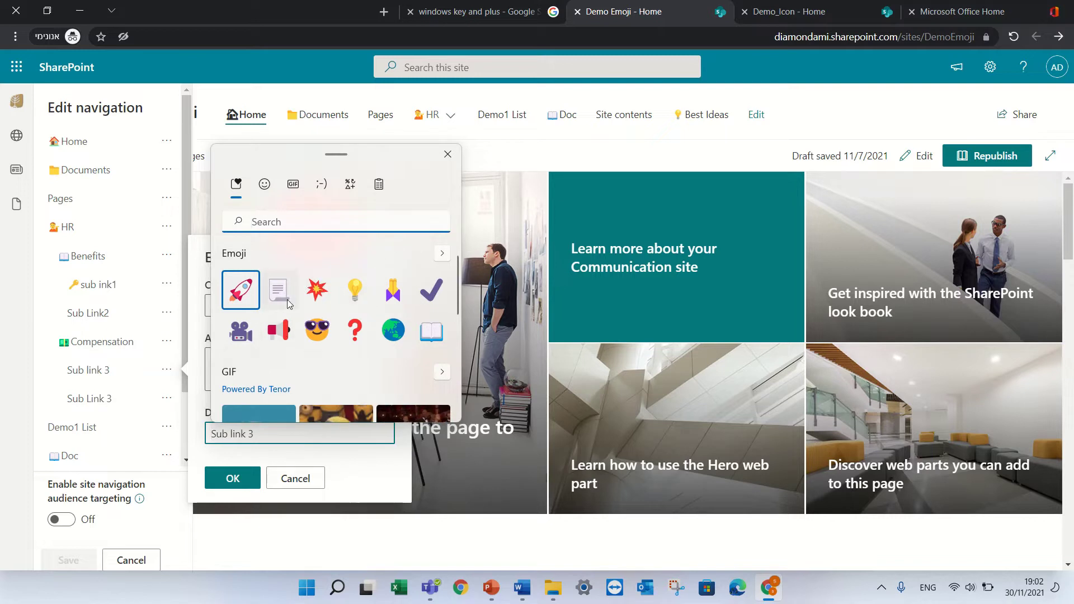
{"action": "left_click", "coordinate": [309, 219]}
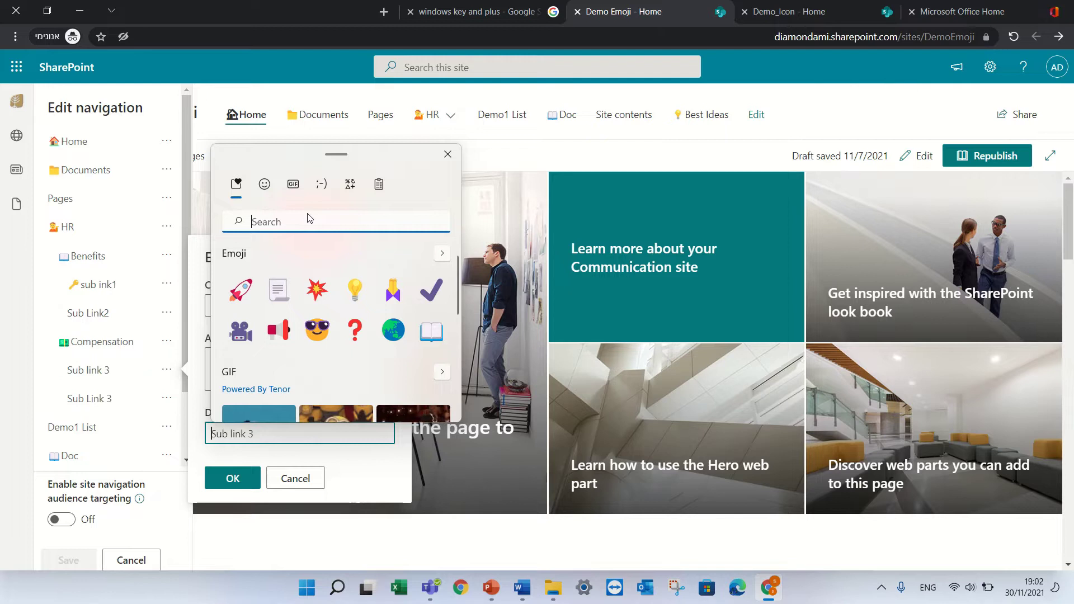
{"action": "type", "text": "key"}
{"action": "left_click", "coordinate": [284, 287]}
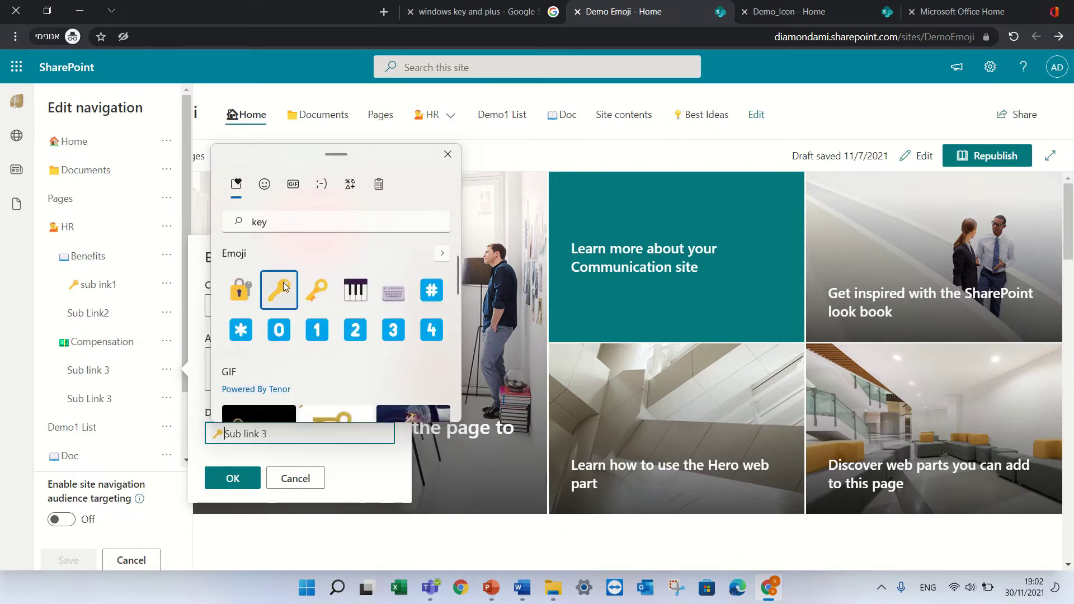
{"action": "left_click", "coordinate": [449, 156]}
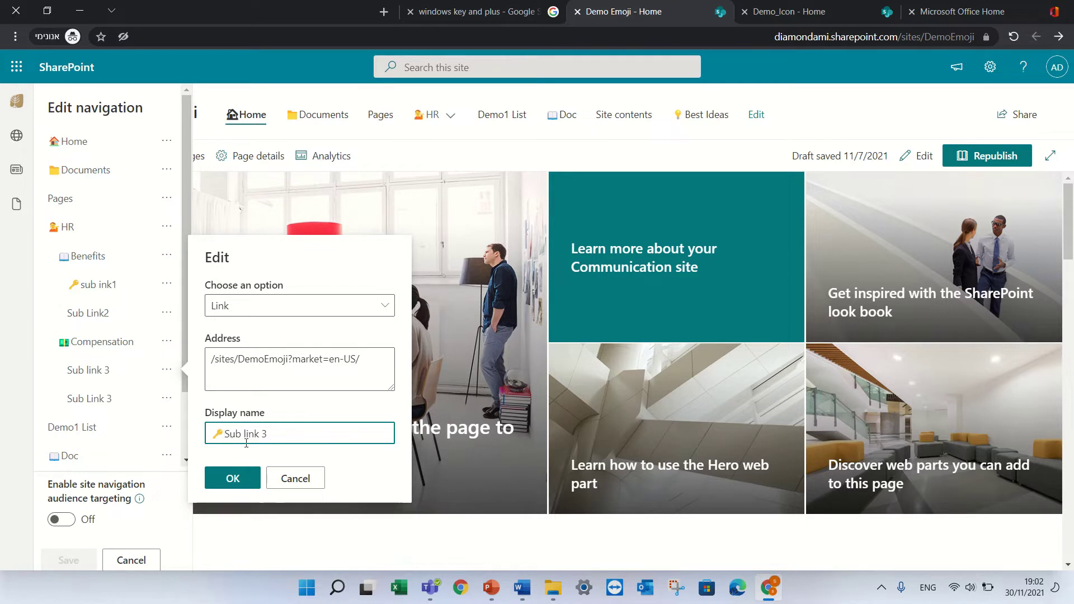
{"action": "left_click", "coordinate": [233, 479]}
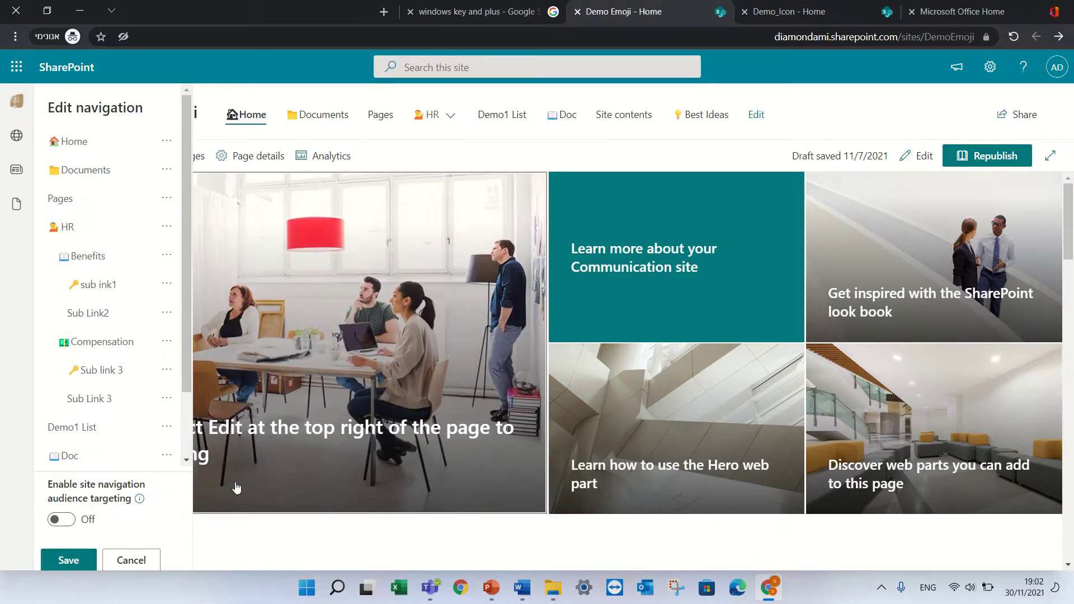
Save the navigation changes and open the Doc library
{"action": "left_click", "coordinate": [68, 560]}
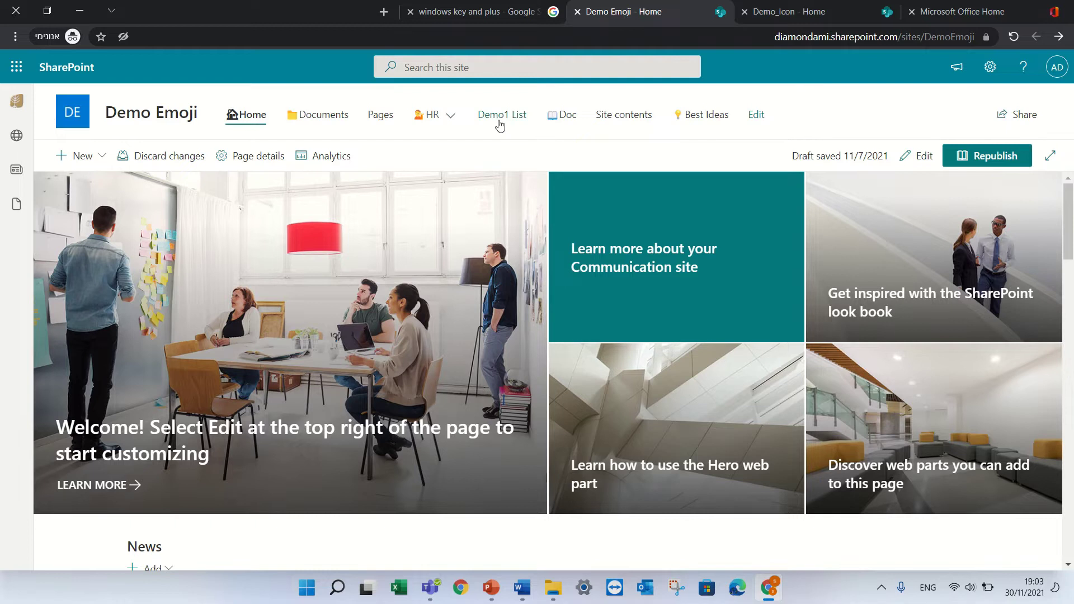
{"action": "left_click", "coordinate": [560, 115]}
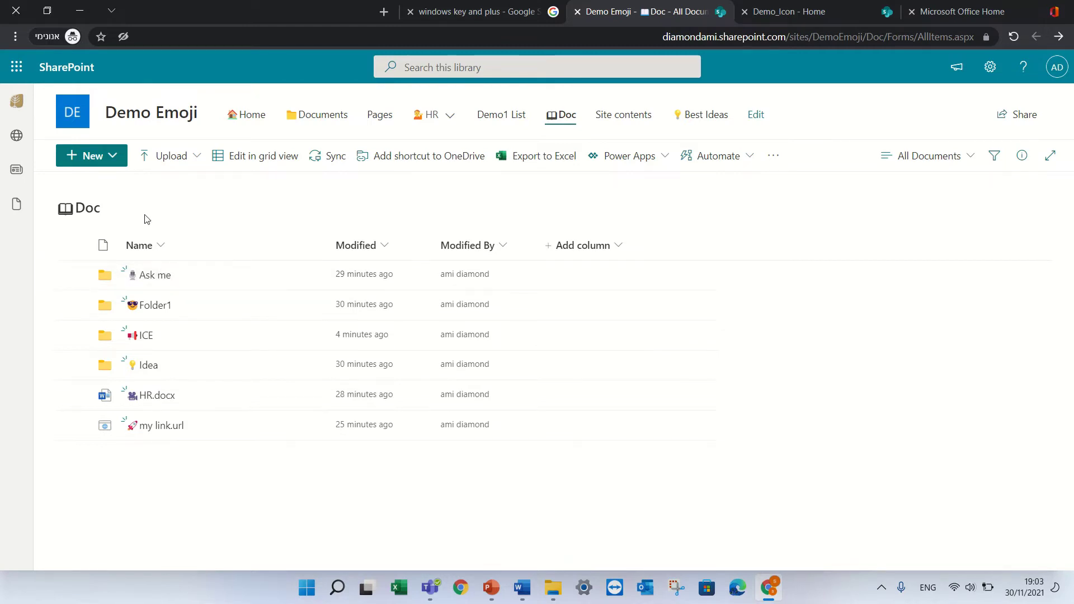
Create the folder3 folder with a folded-hands emoji at the start of its name
{"action": "left_click", "coordinate": [111, 157]}
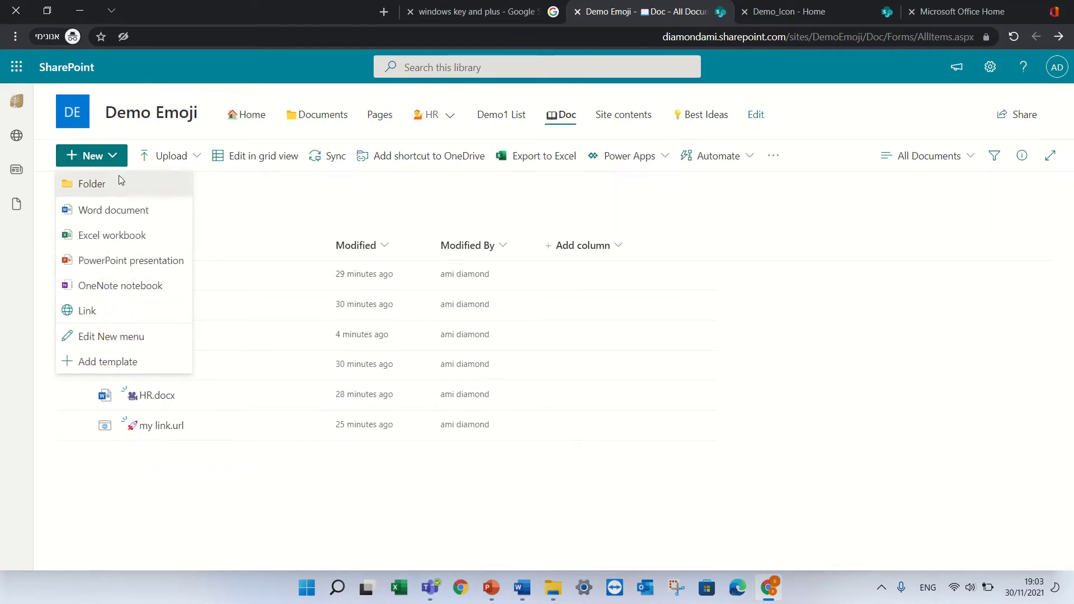
{"action": "left_click", "coordinate": [120, 182]}
{"action": "key", "text": "super+period"}
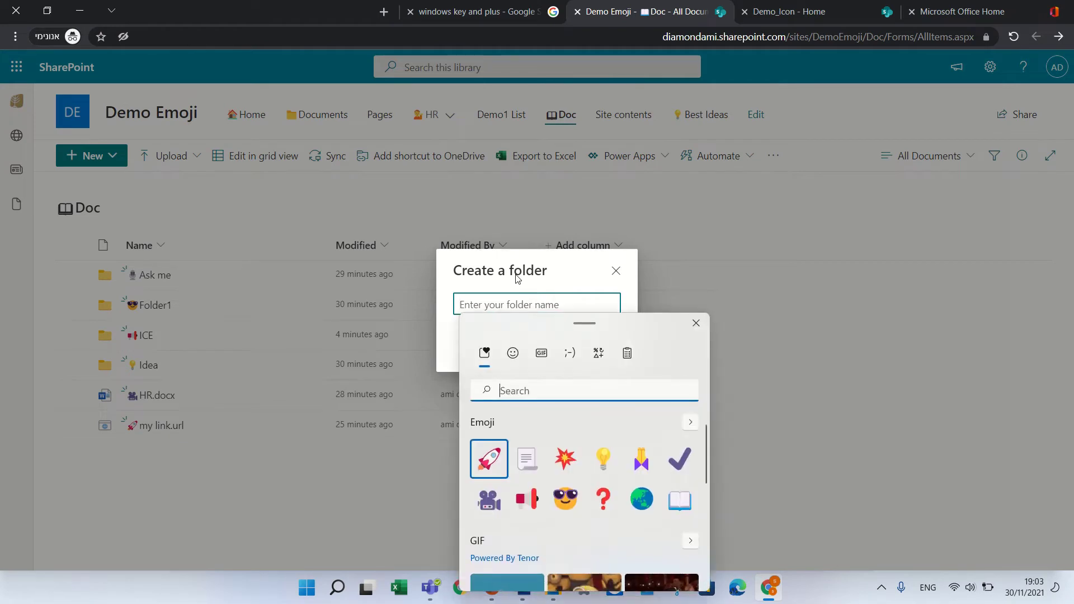
{"action": "left_click", "coordinate": [640, 459]}
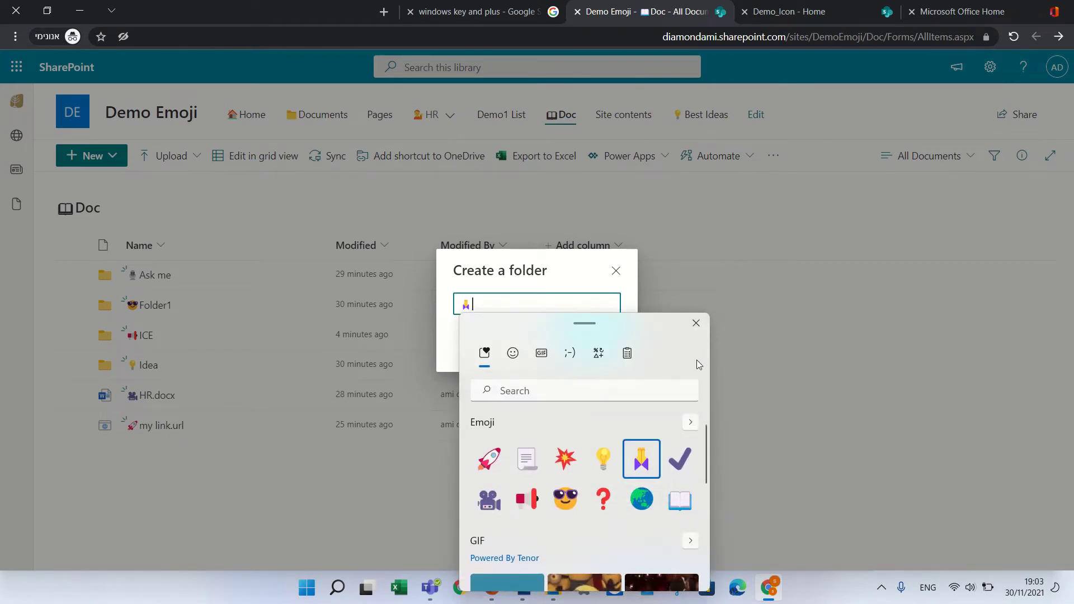
{"action": "left_click", "coordinate": [697, 328]}
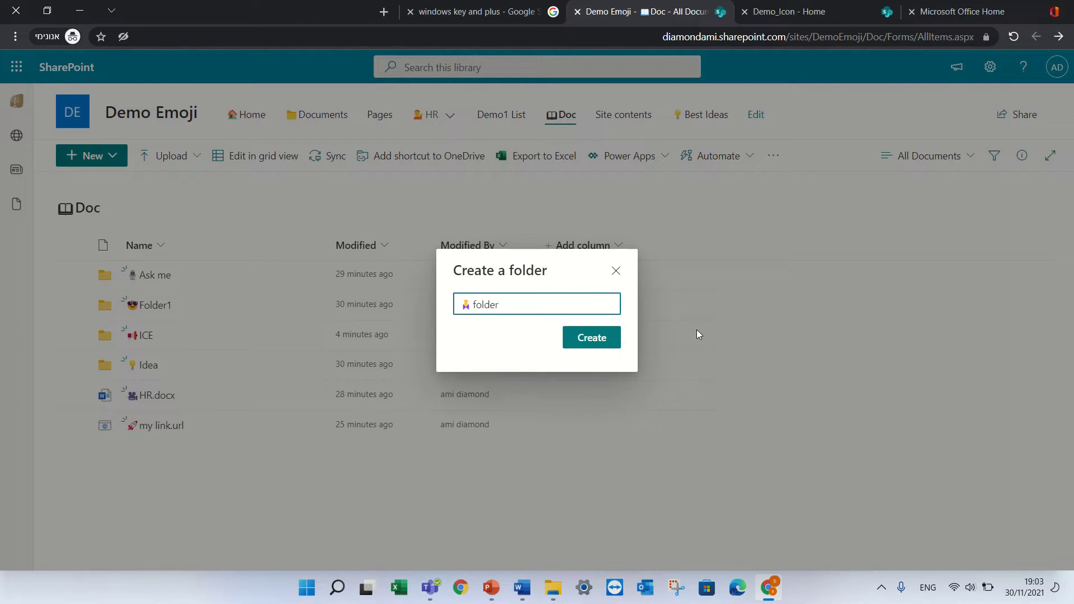
{"action": "left_click", "coordinate": [577, 339]}
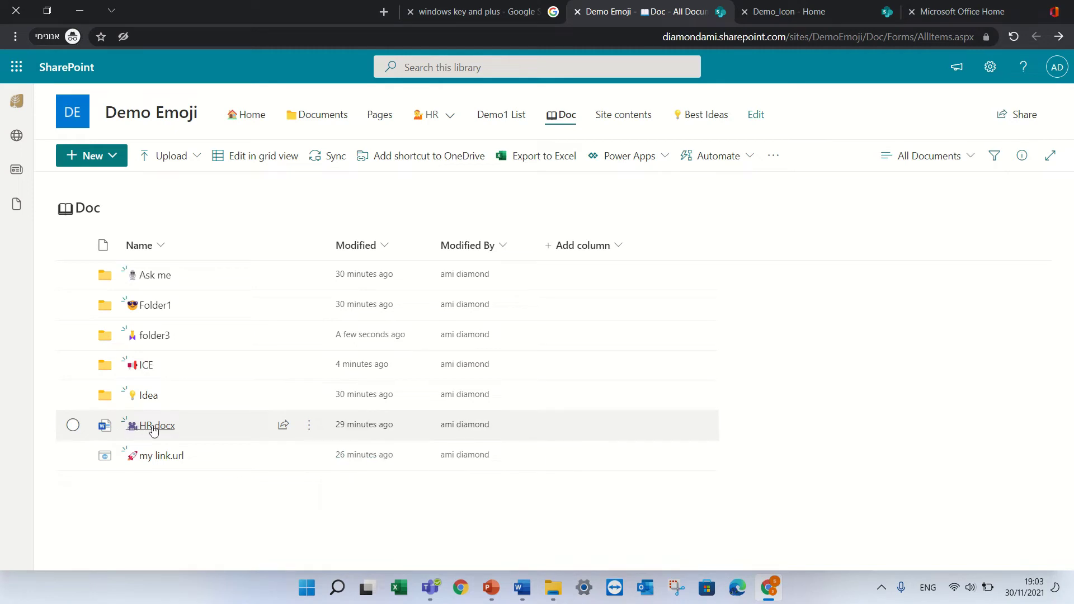
{"action": "mouse_move", "coordinate": [148, 431]}
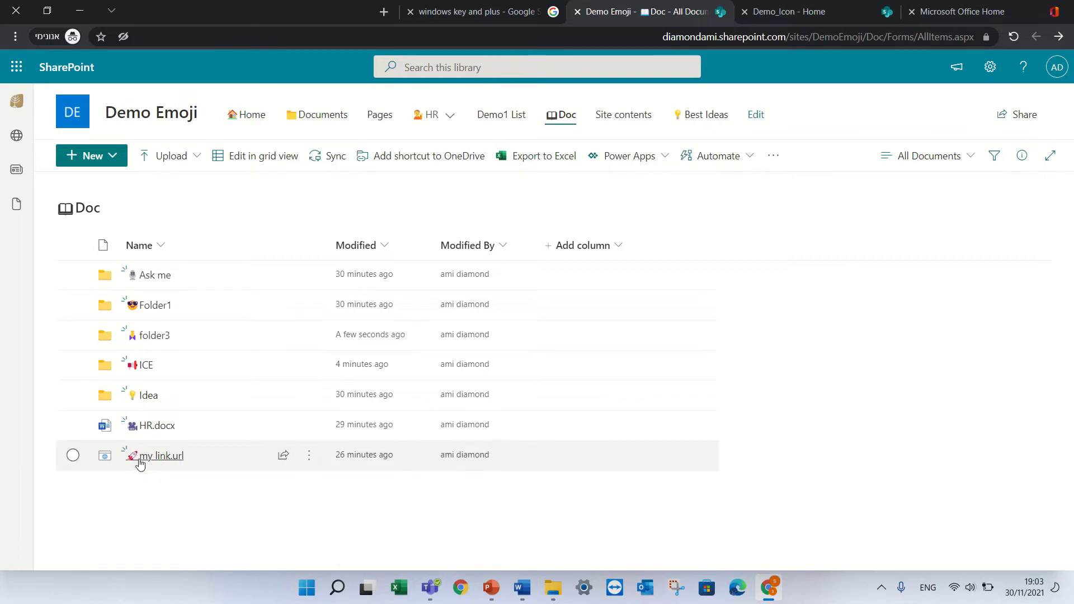
{"action": "mouse_move", "coordinate": [175, 459]}
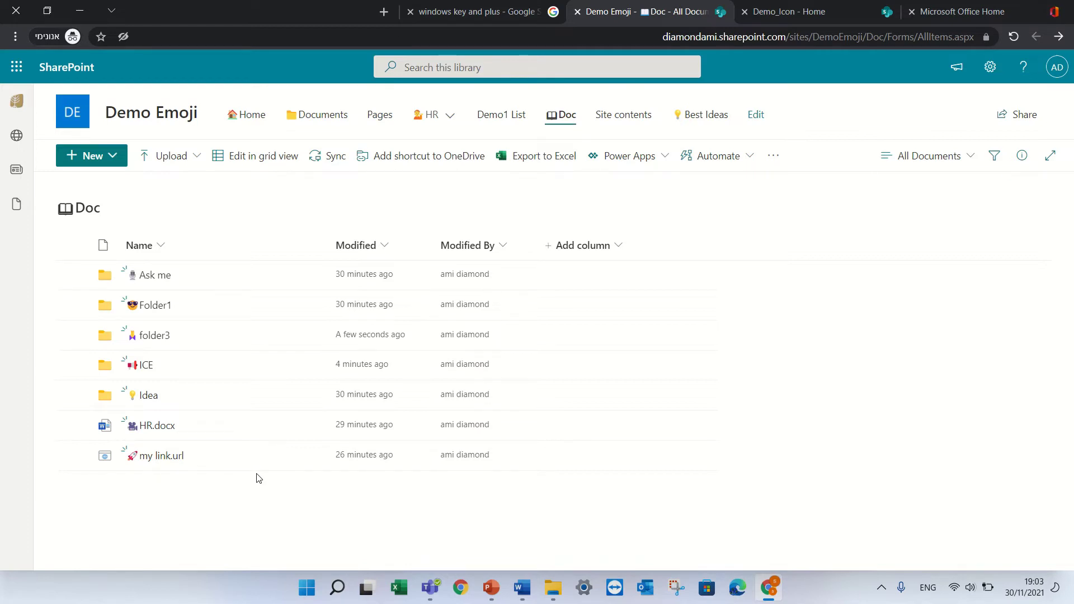
Add a Date and time column named 'due' with a calendar emoji before the name
{"action": "left_click", "coordinate": [602, 247]}
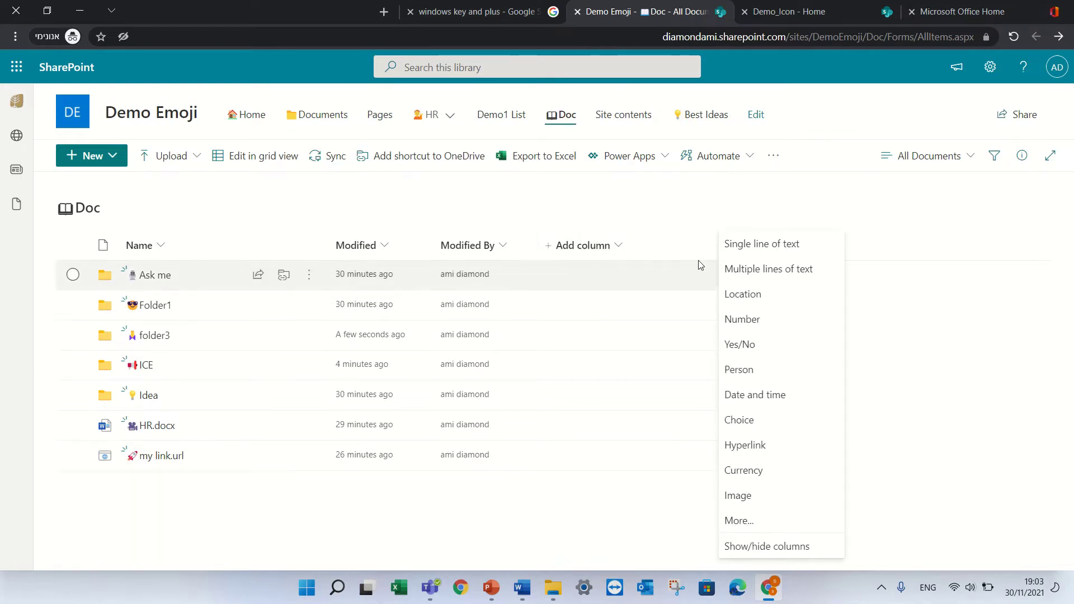
{"action": "left_click", "coordinate": [774, 395]}
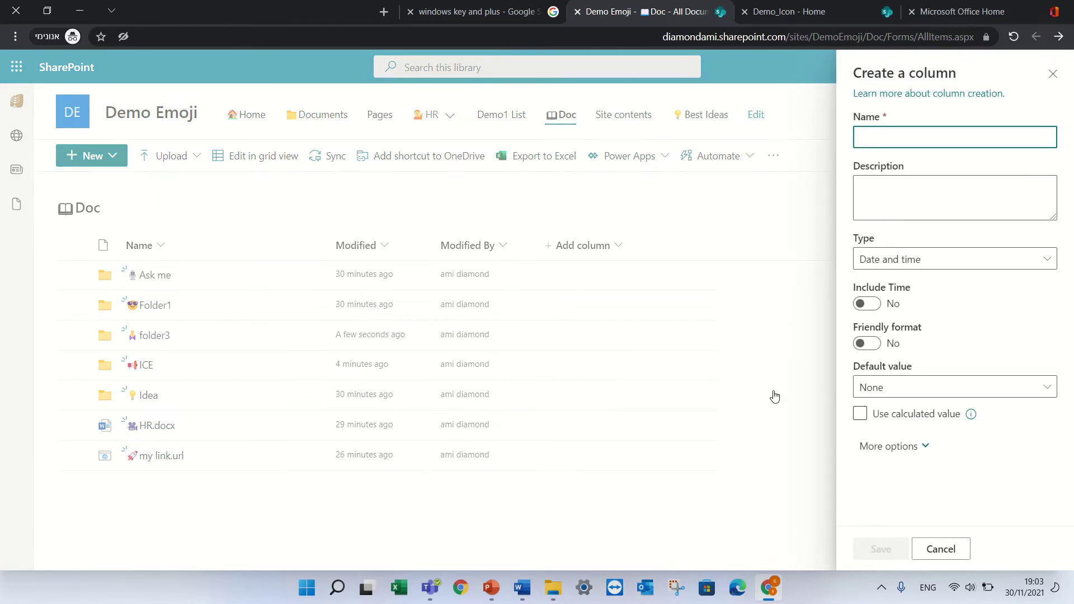
{"action": "type", "text": "due"}
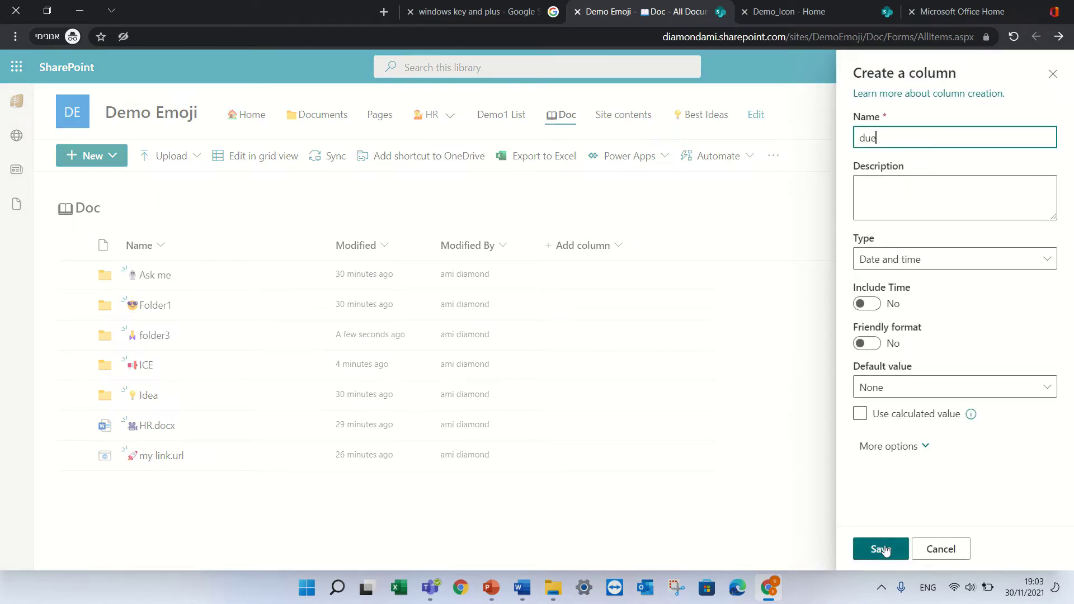
{"action": "left_click", "coordinate": [860, 139]}
{"action": "key", "text": "super+period"}
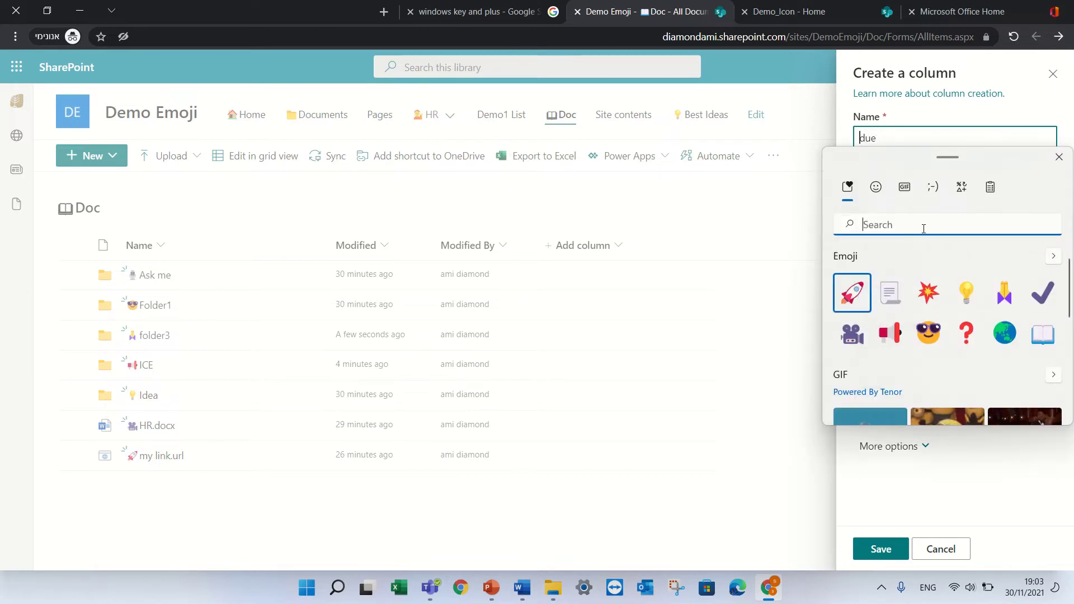
{"action": "type", "text": "cal"}
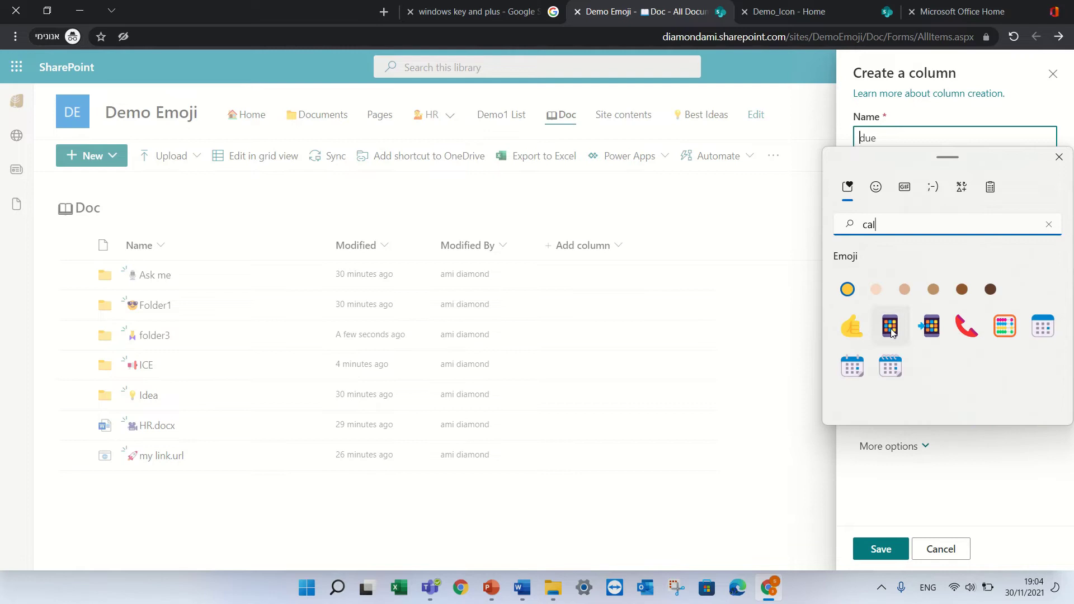
{"action": "left_click", "coordinate": [858, 368]}
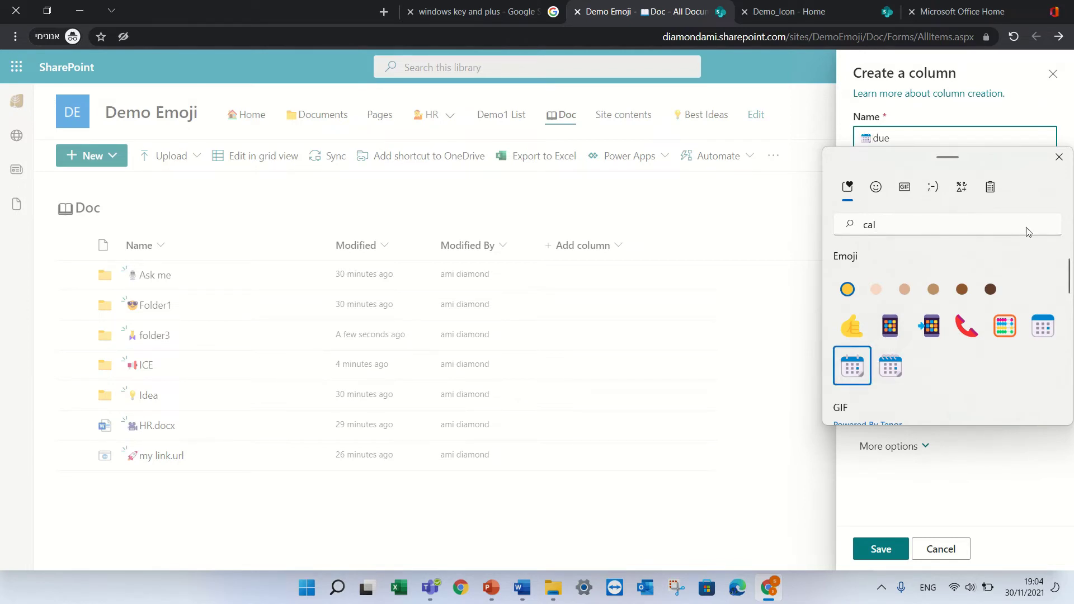
{"action": "left_click", "coordinate": [1059, 158]}
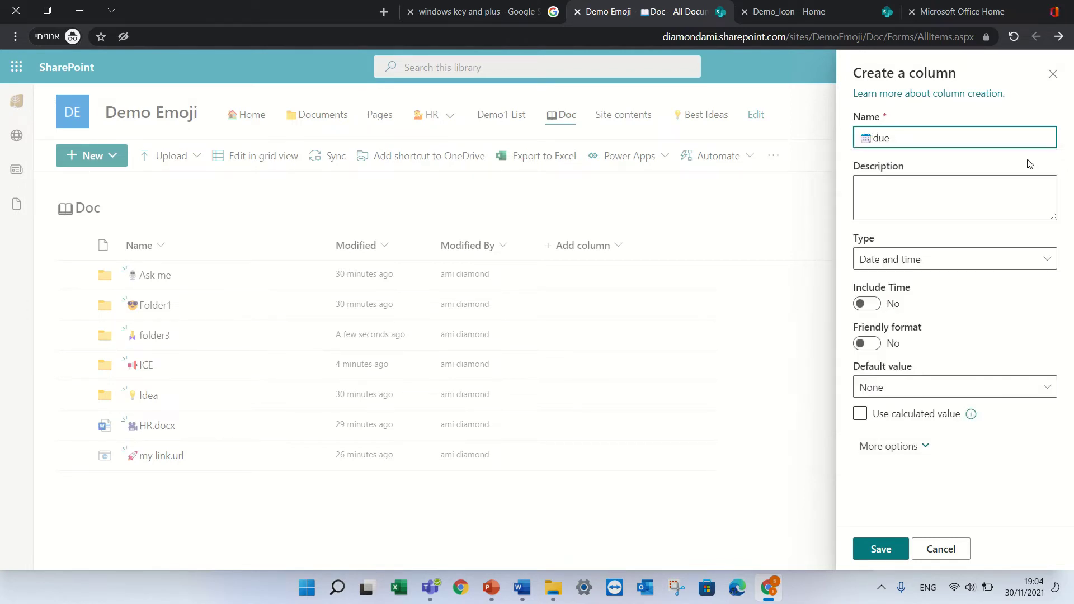
{"action": "left_click", "coordinate": [879, 553]}
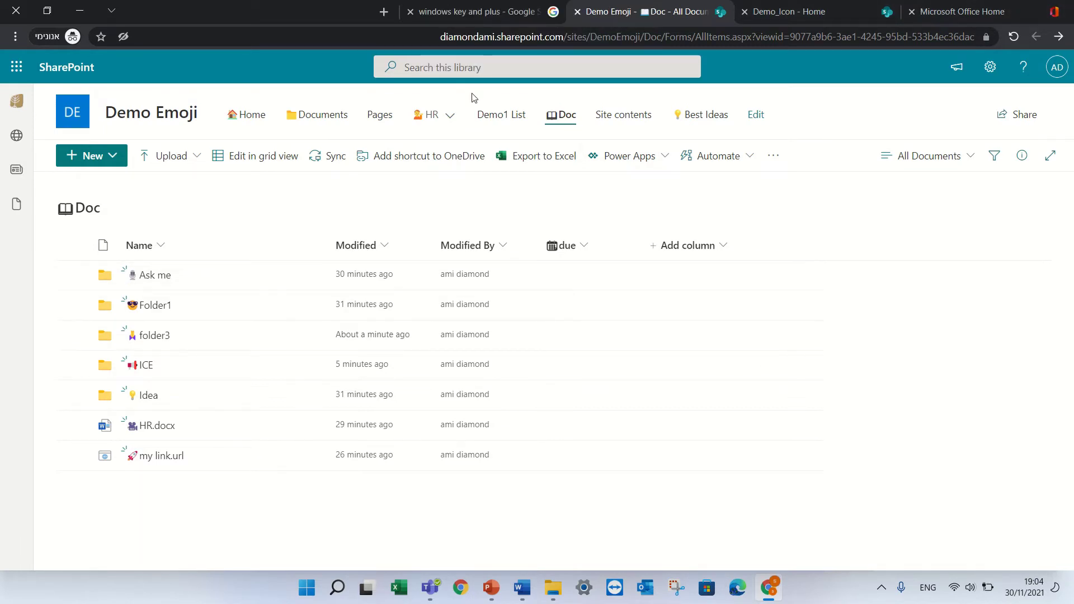
Visit the Best Ideas page through the HR navigation, then open Demo1 List
{"action": "left_click", "coordinate": [445, 114]}
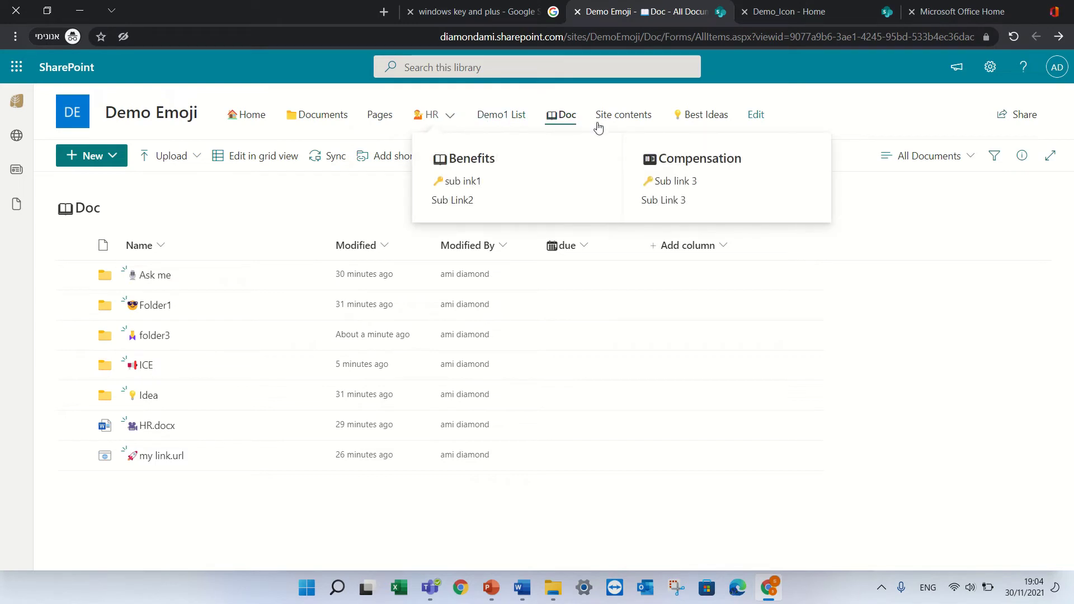
{"action": "left_click", "coordinate": [709, 114]}
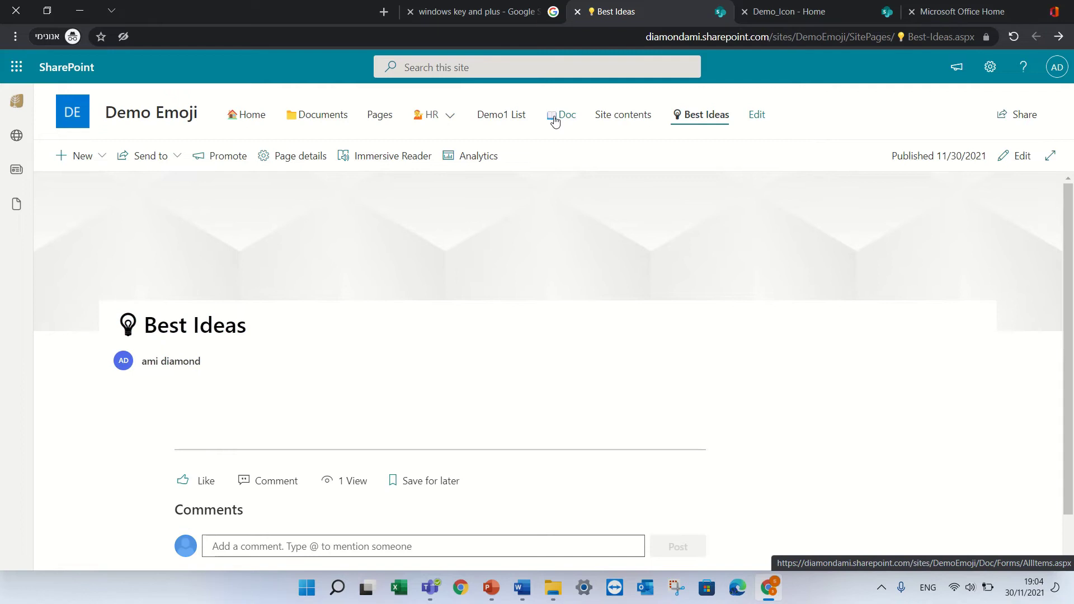
{"action": "left_click", "coordinate": [490, 116]}
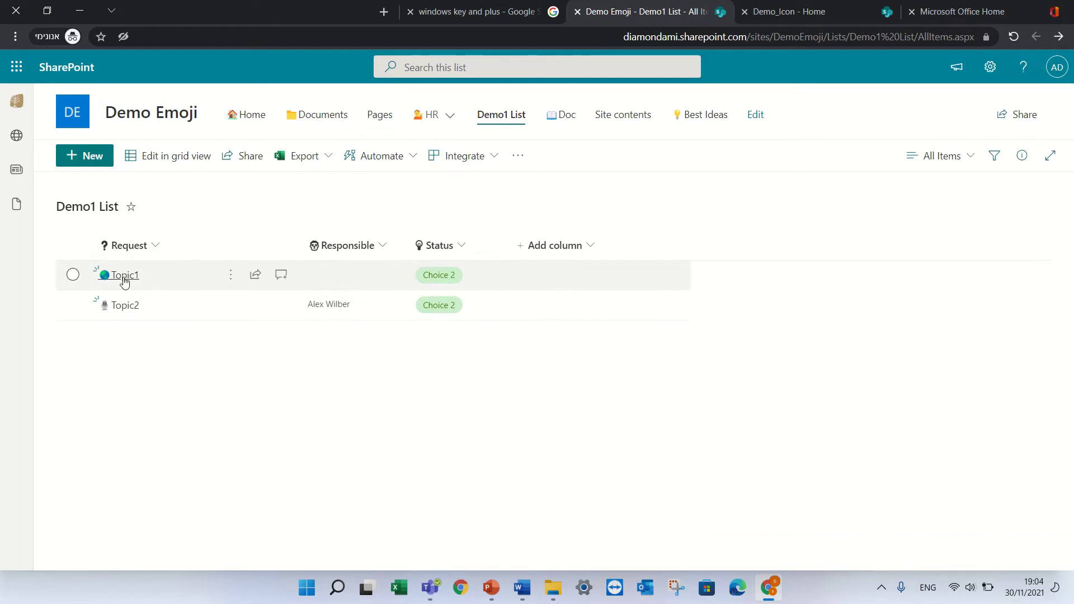
Add a list item whose Request value is an explosion emoji followed by 'test'
{"action": "left_click", "coordinate": [90, 160]}
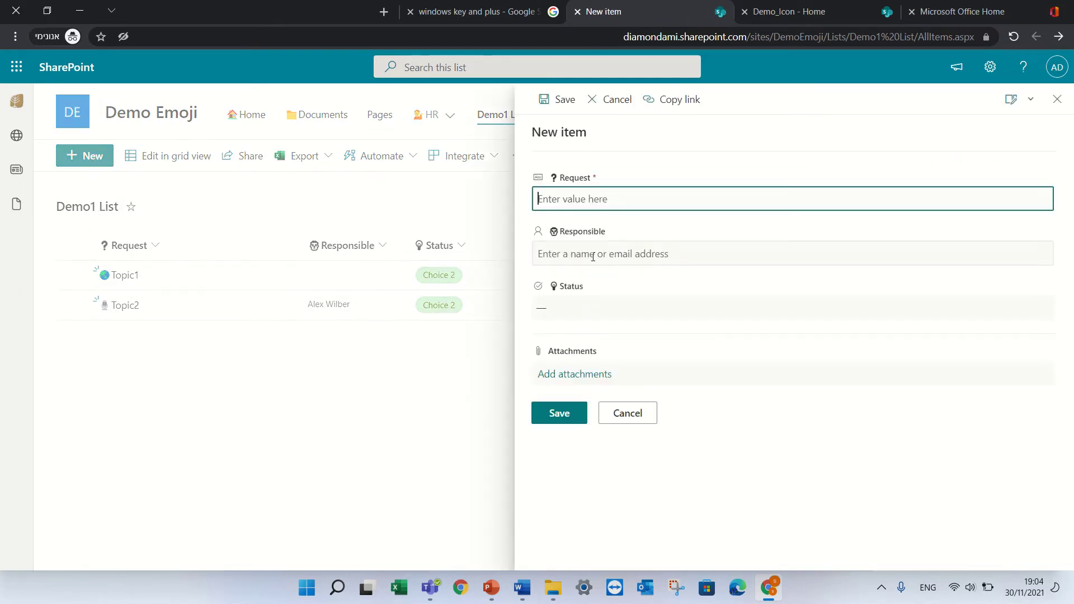
{"action": "key", "text": "super+period"}
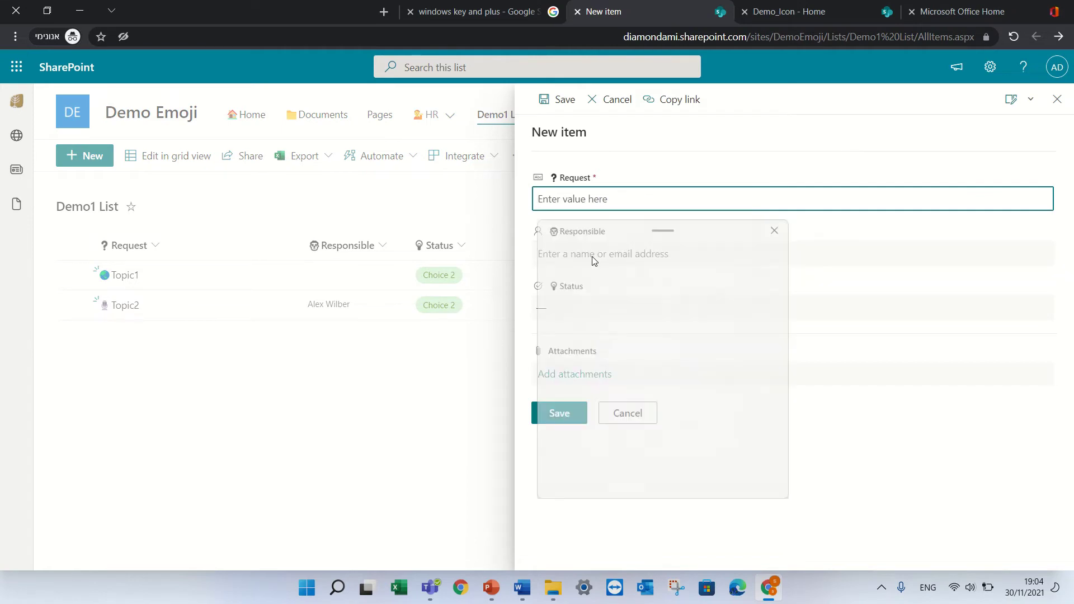
{"action": "left_click", "coordinate": [645, 361]}
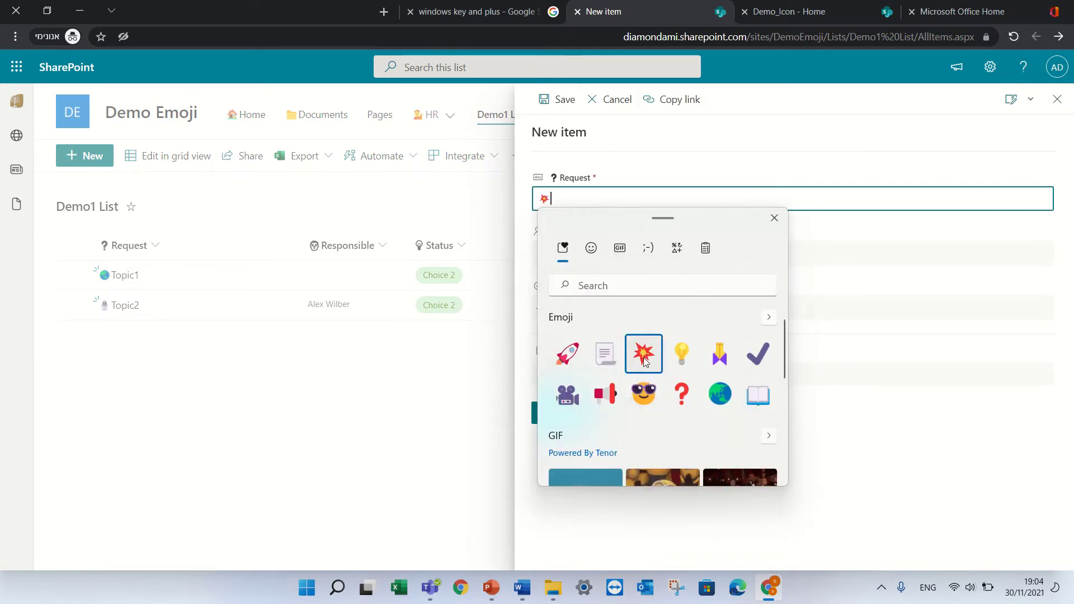
{"action": "type", "text": "test"}
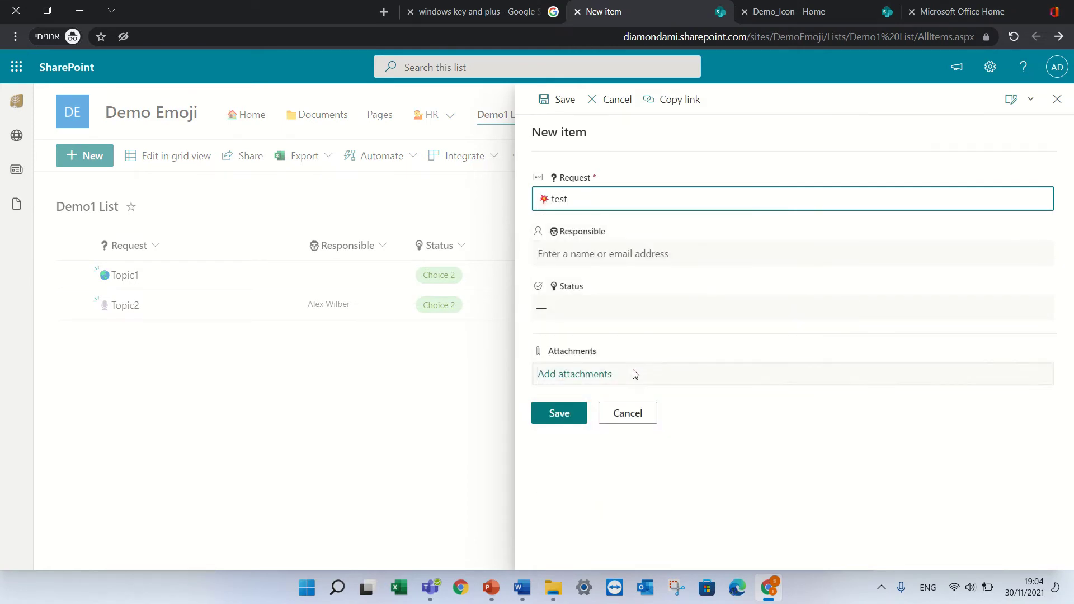
{"action": "left_click", "coordinate": [567, 417]}
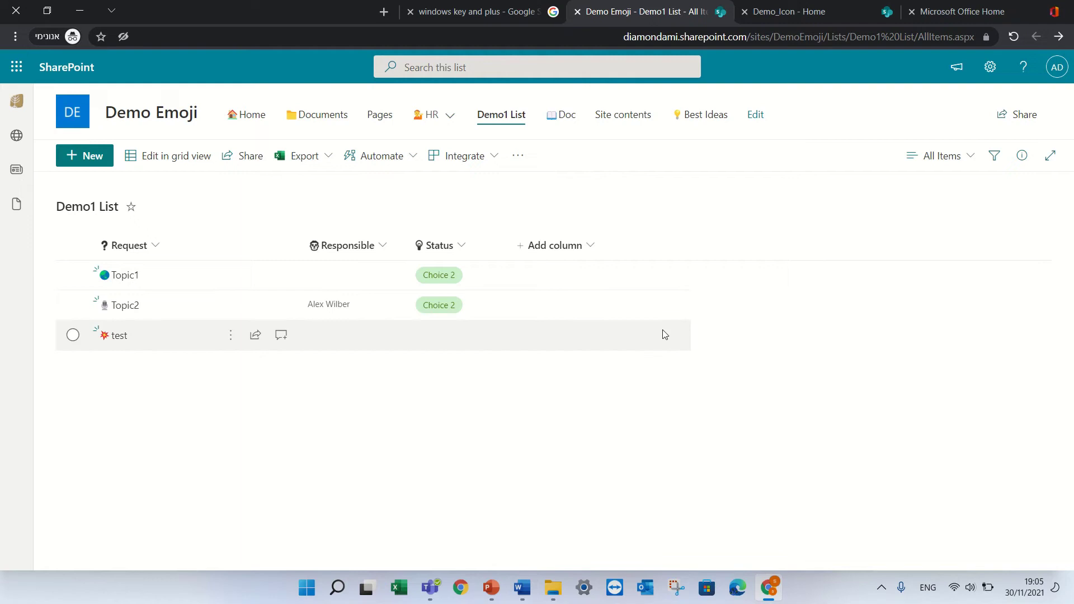
Open the light-bulb-titled Best Ideas page from the site navigation bar
{"action": "left_click", "coordinate": [702, 115]}
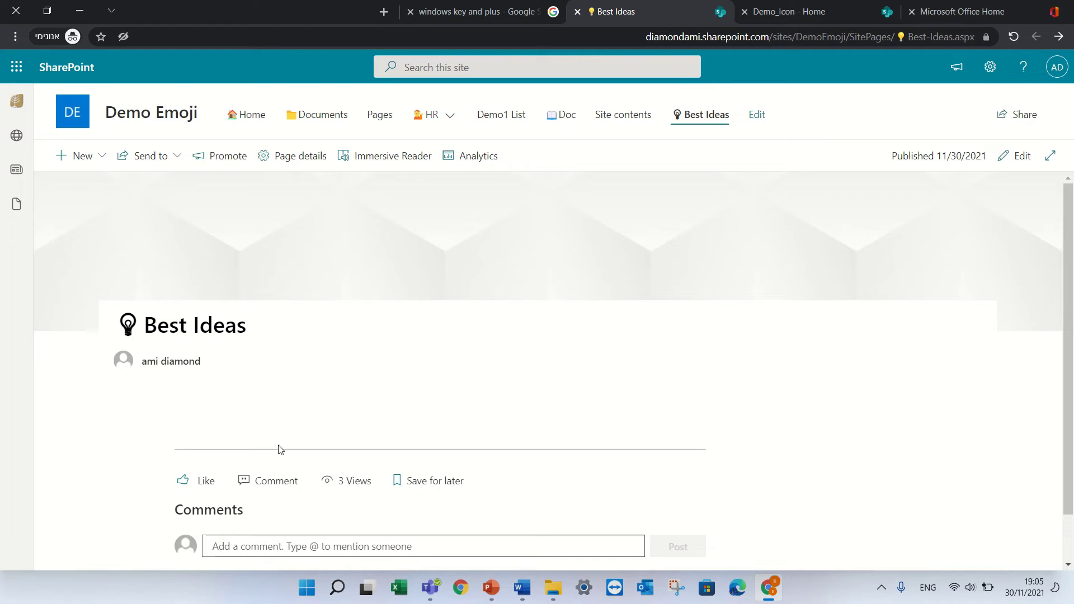
In Teams, add a channel to Demo Icon named test2 with a sunglasses emoji prefix
{"action": "left_click", "coordinate": [431, 587]}
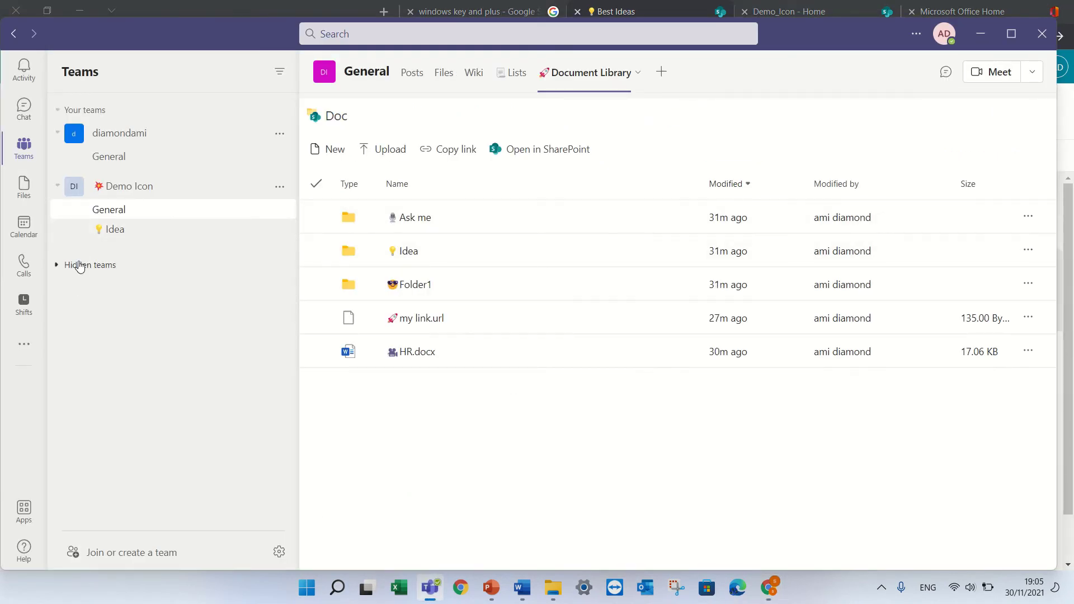
{"action": "left_click", "coordinate": [114, 554]}
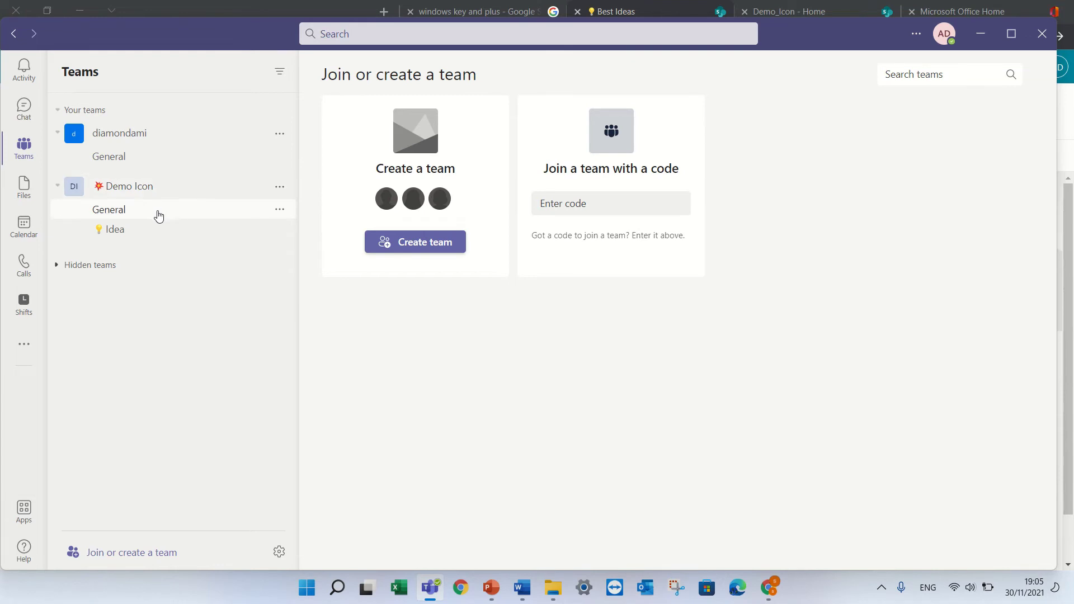
{"action": "left_click", "coordinate": [278, 188]}
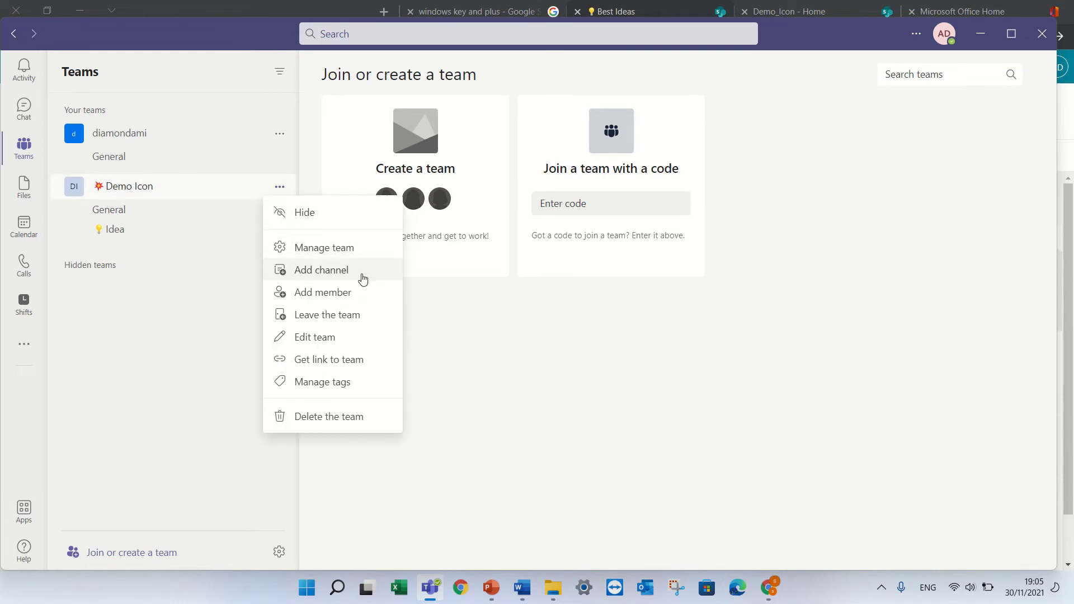
{"action": "left_click", "coordinate": [365, 274]}
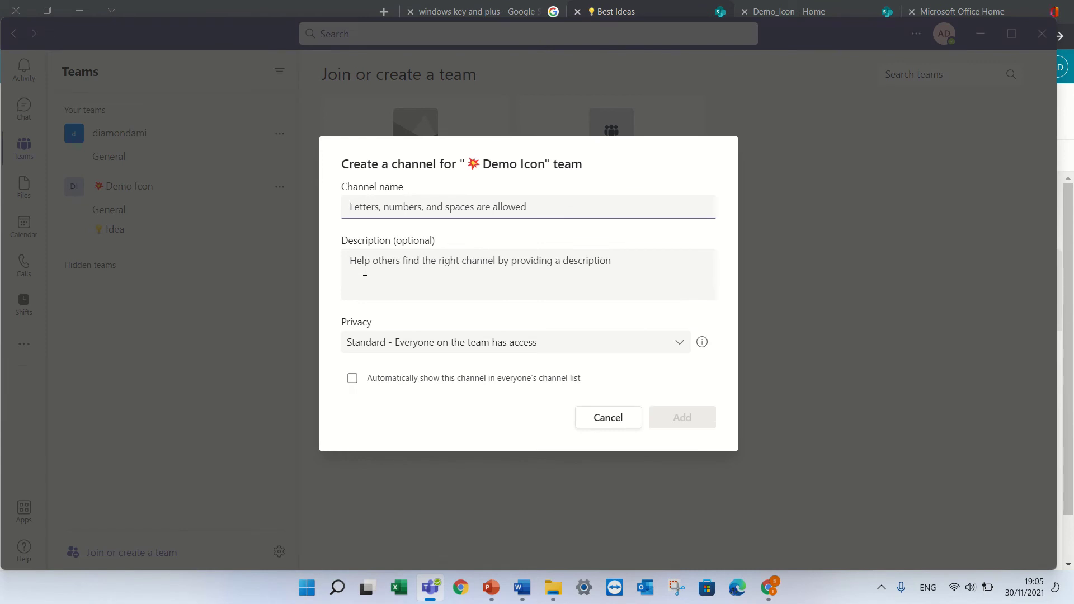
{"action": "key", "text": "super+period"}
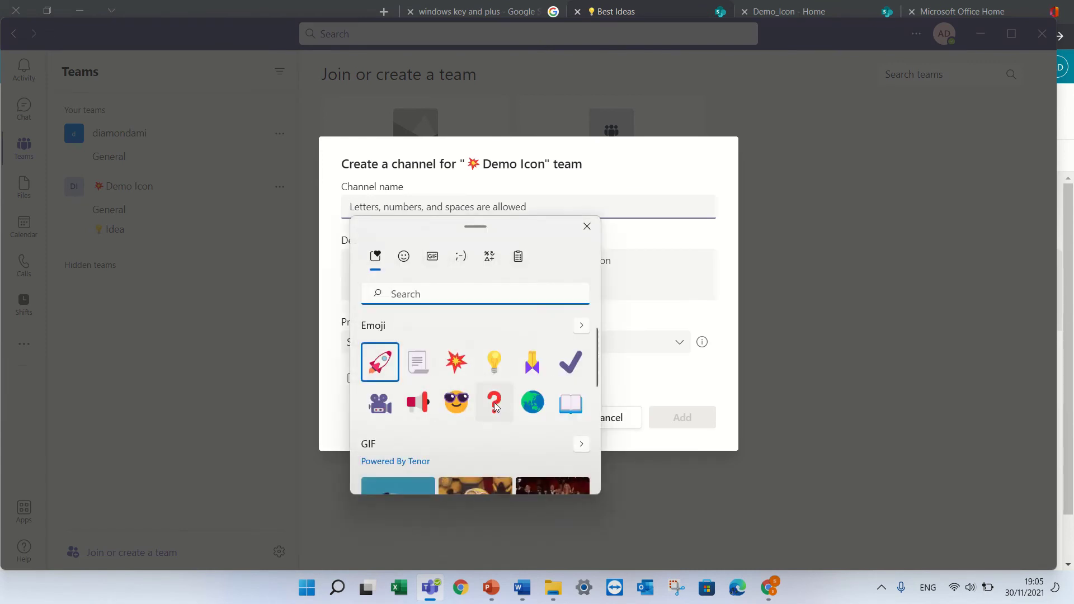
{"action": "left_click", "coordinate": [456, 403]}
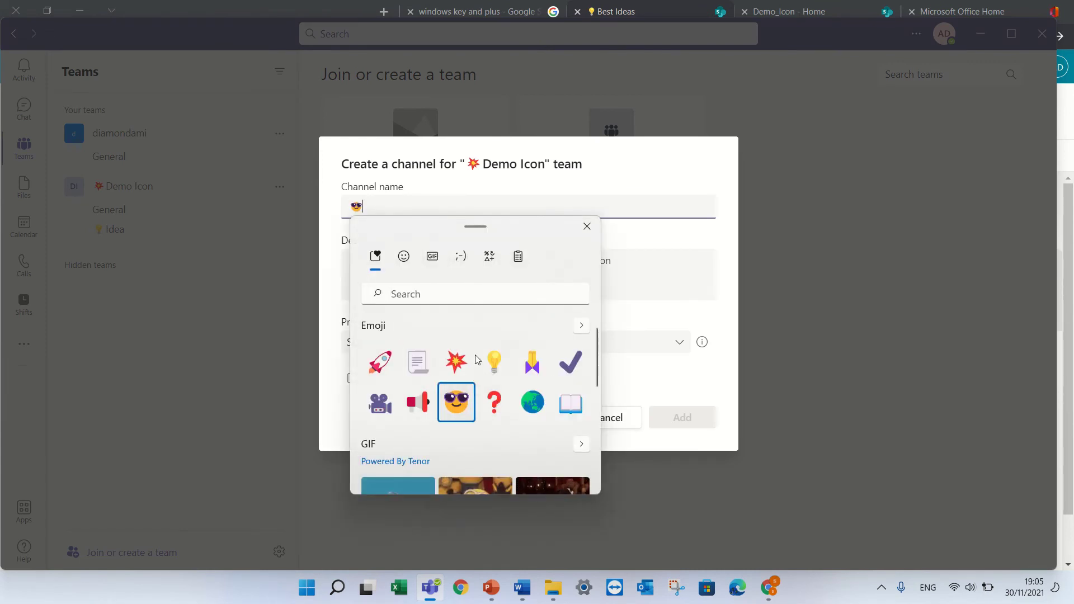
{"action": "left_click", "coordinate": [586, 229]}
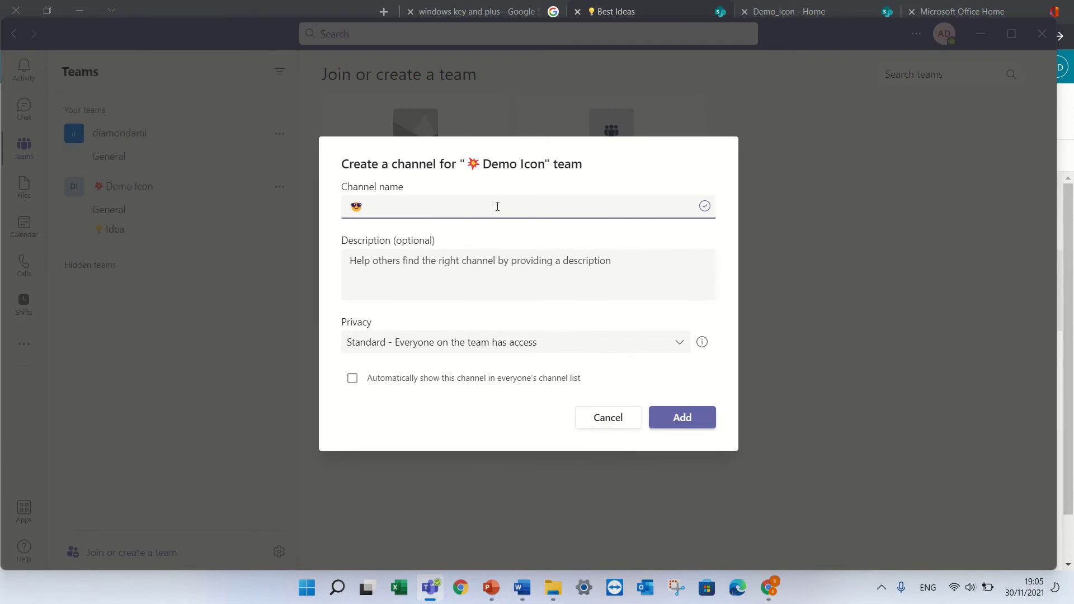
{"action": "type", "text": "test2"}
{"action": "left_click", "coordinate": [682, 417]}
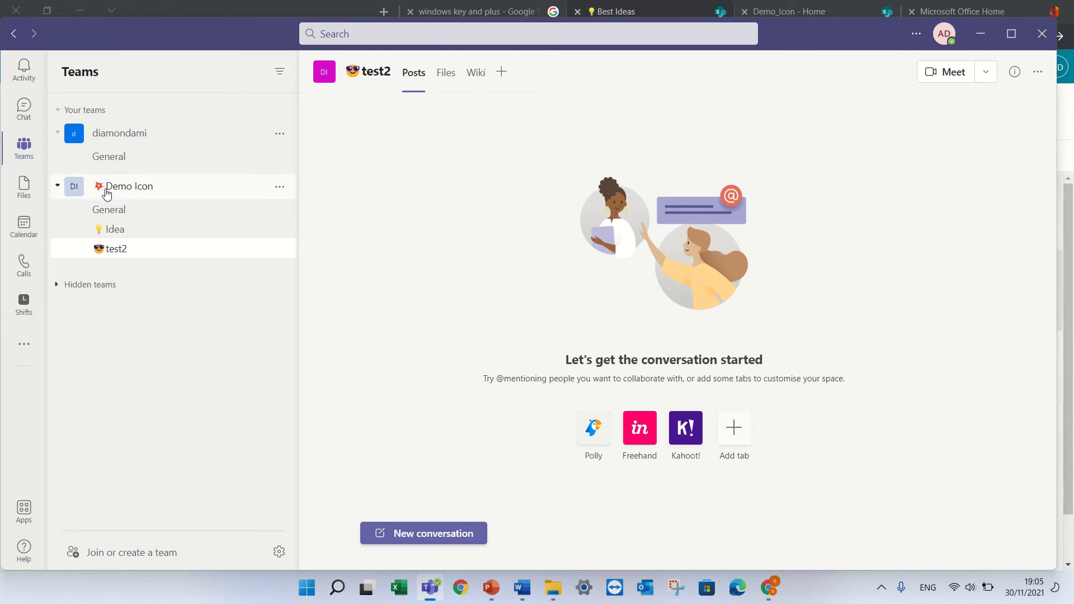
Add a Document Library tab to test2 for Demo Emoji's Doc library, prefixed with a page emoji
{"action": "left_click", "coordinate": [502, 76]}
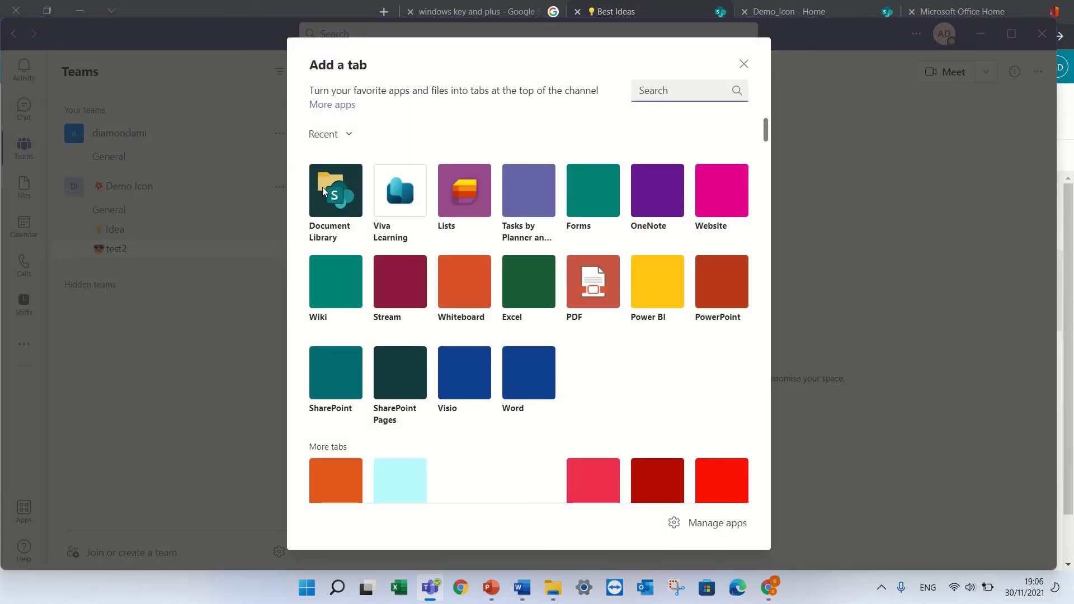
{"action": "key", "text": "Escape"}
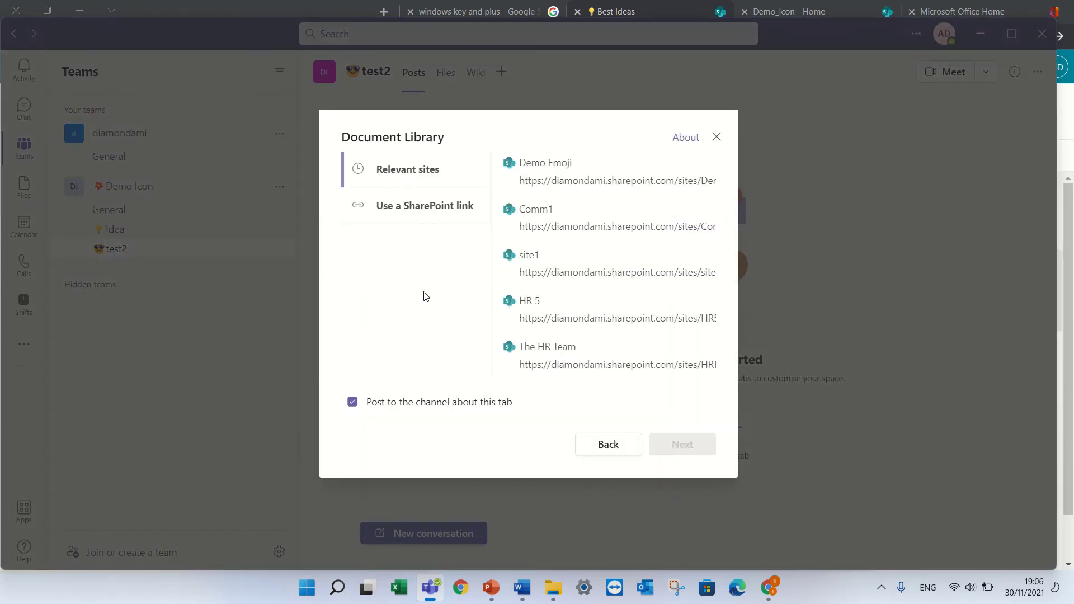
{"action": "left_click", "coordinate": [631, 182]}
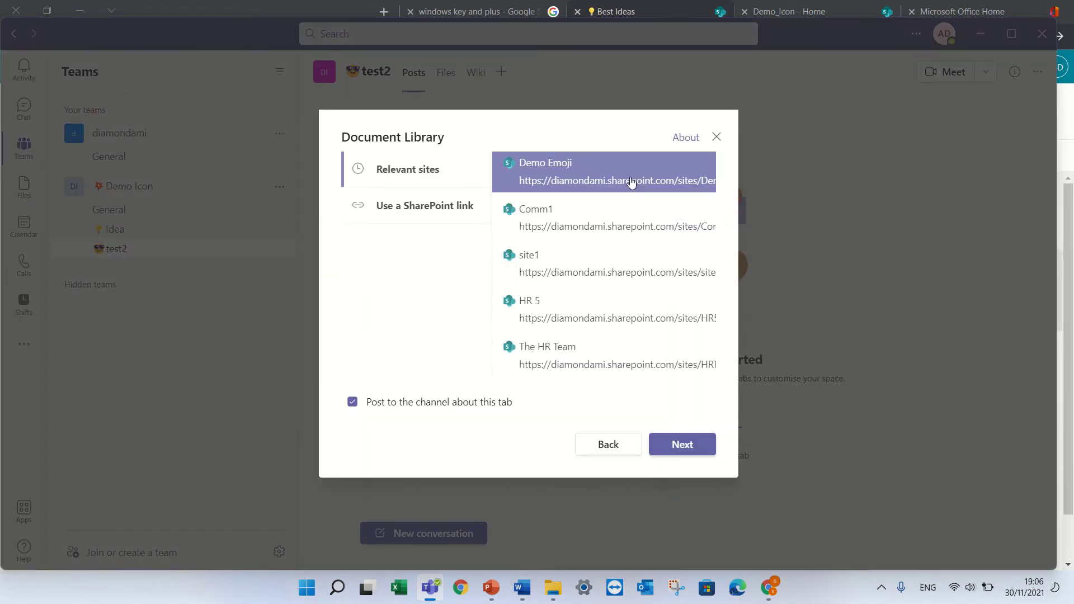
{"action": "left_click", "coordinate": [682, 443]}
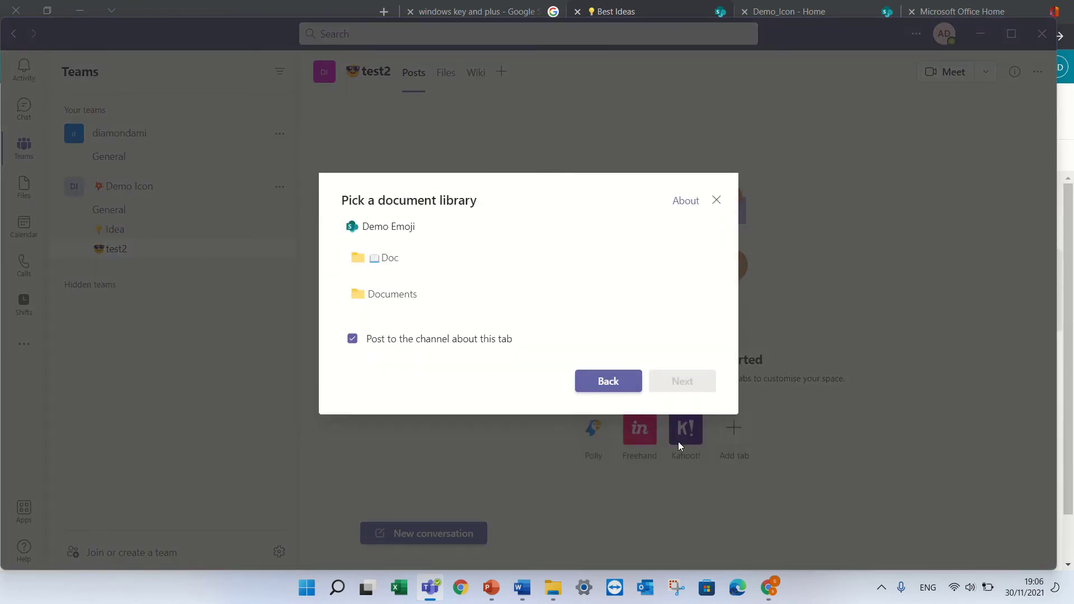
{"action": "left_click", "coordinate": [388, 267]}
{"action": "left_click", "coordinate": [684, 382]}
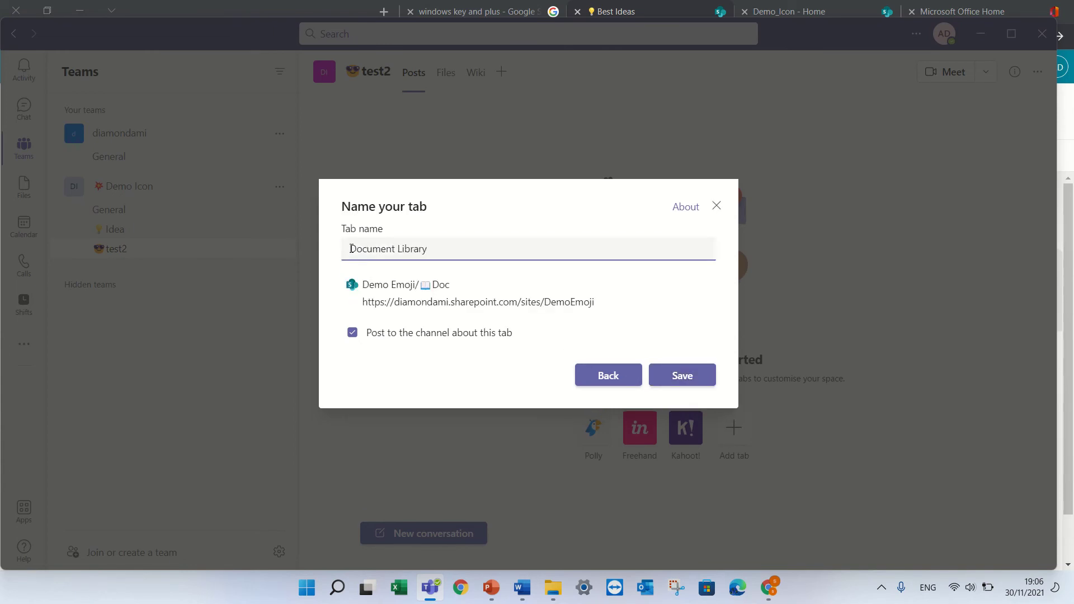
{"action": "key", "text": "super+period"}
{"action": "left_click", "coordinate": [468, 409]}
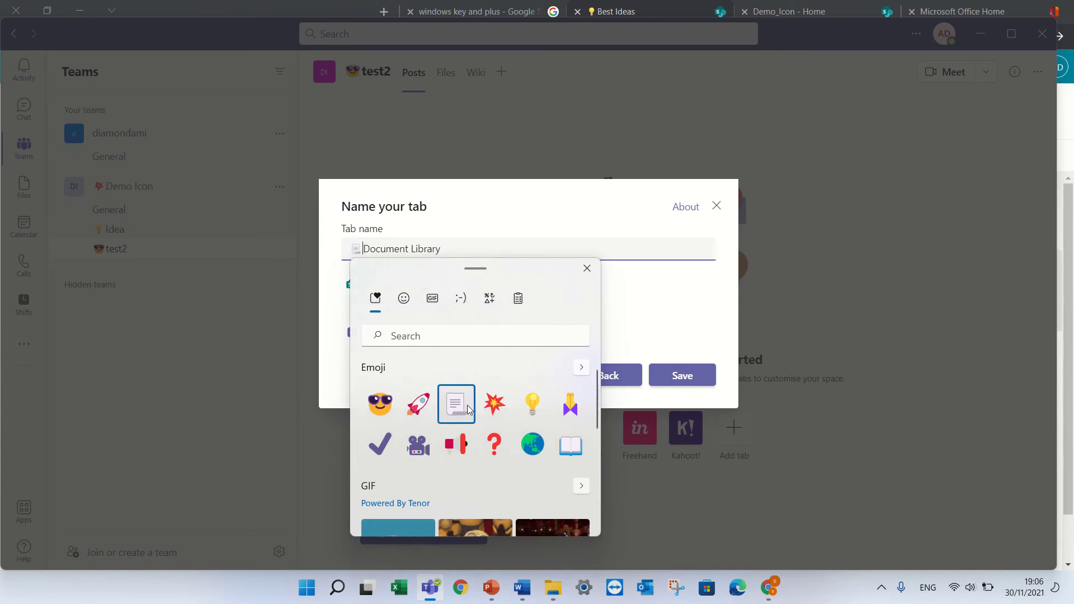
{"action": "left_click", "coordinate": [587, 269]}
{"action": "left_click", "coordinate": [691, 383]}
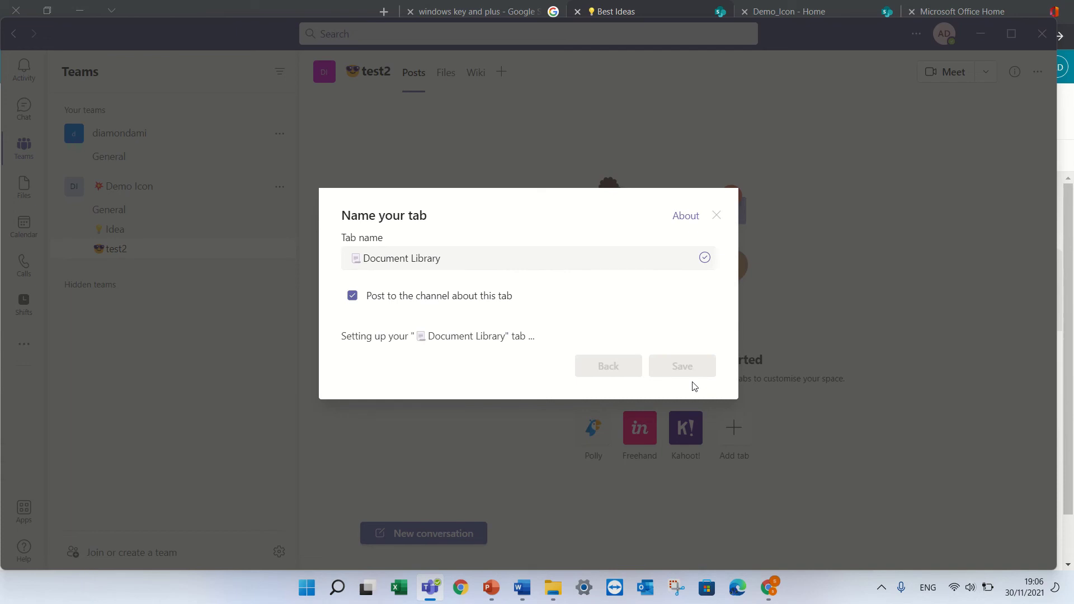